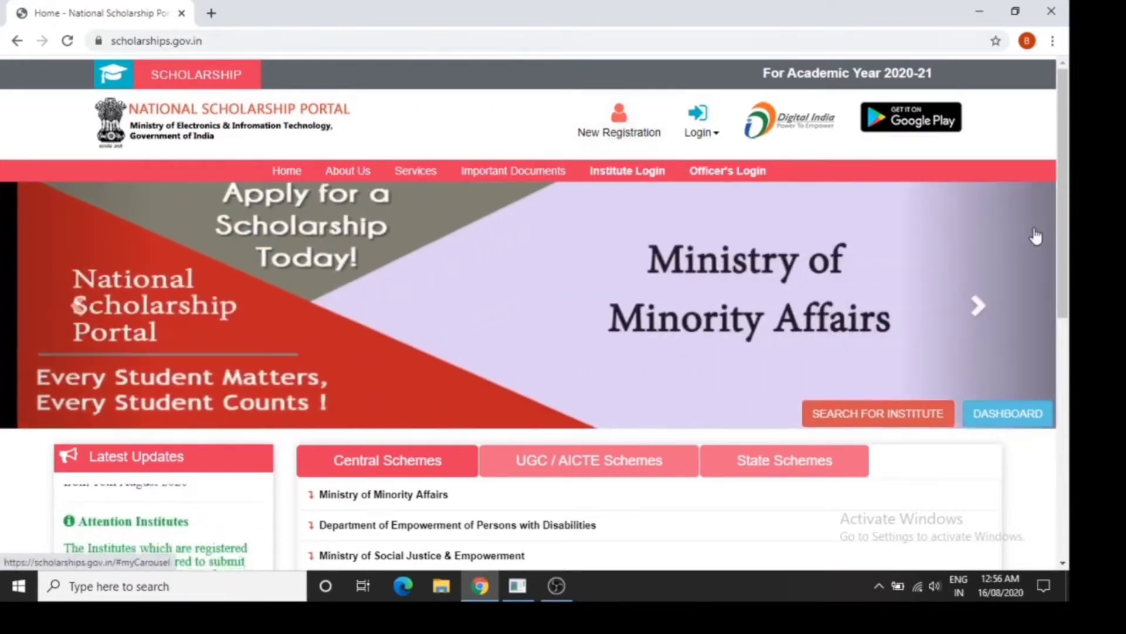
# Expand the Ministry of Minority Affairs central schemes and review their closing and verification dates
pyautogui.moveTo(1062, 249); pyautogui.dragTo(1067, 364)
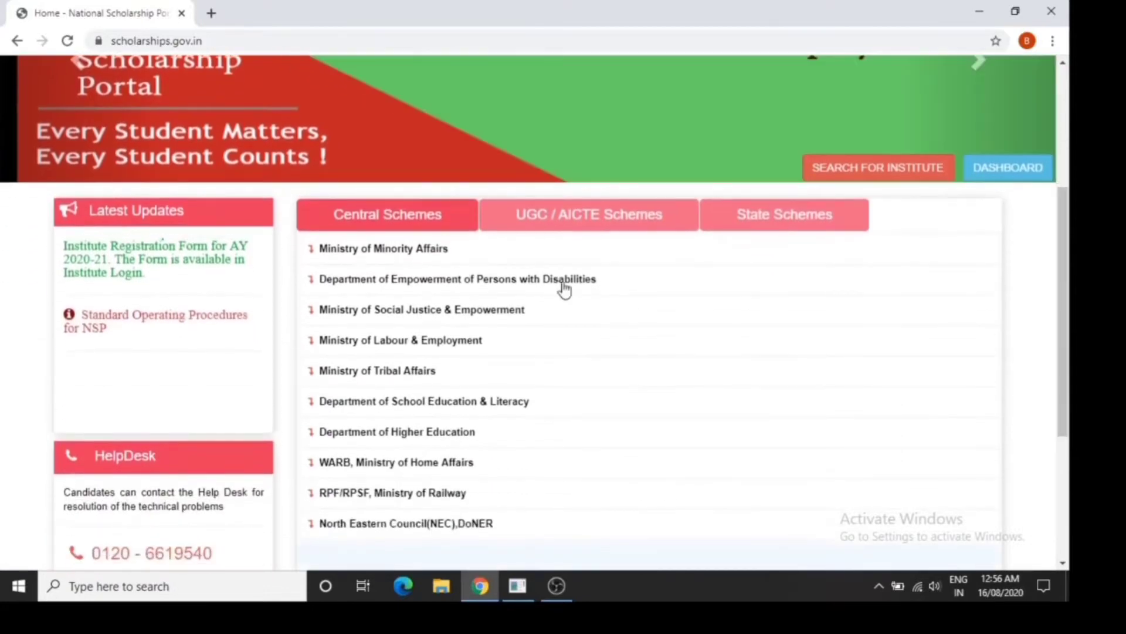
pyautogui.click(514, 255)
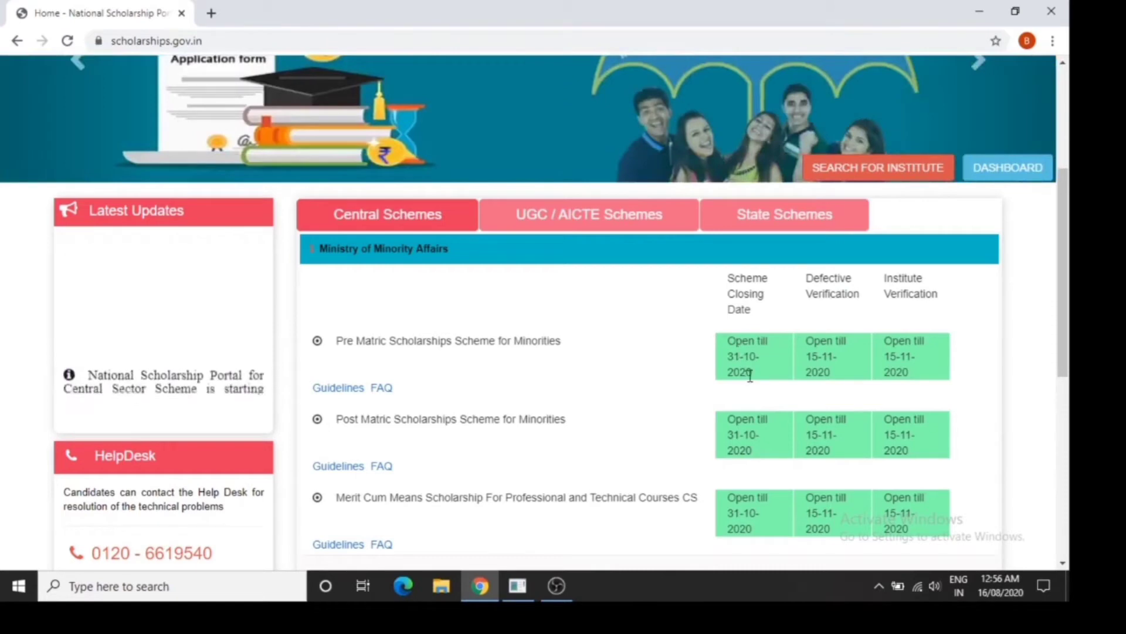
pyautogui.moveTo(1065, 324); pyautogui.dragTo(1065, 348)
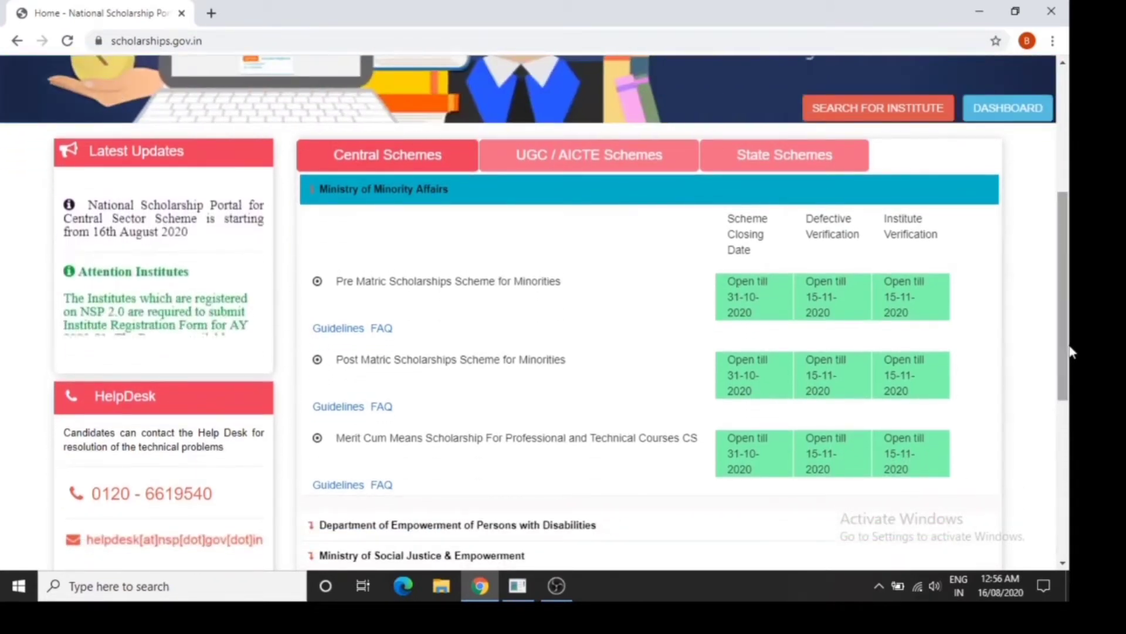
pyautogui.moveTo(1071, 352); pyautogui.dragTo(1071, 229)
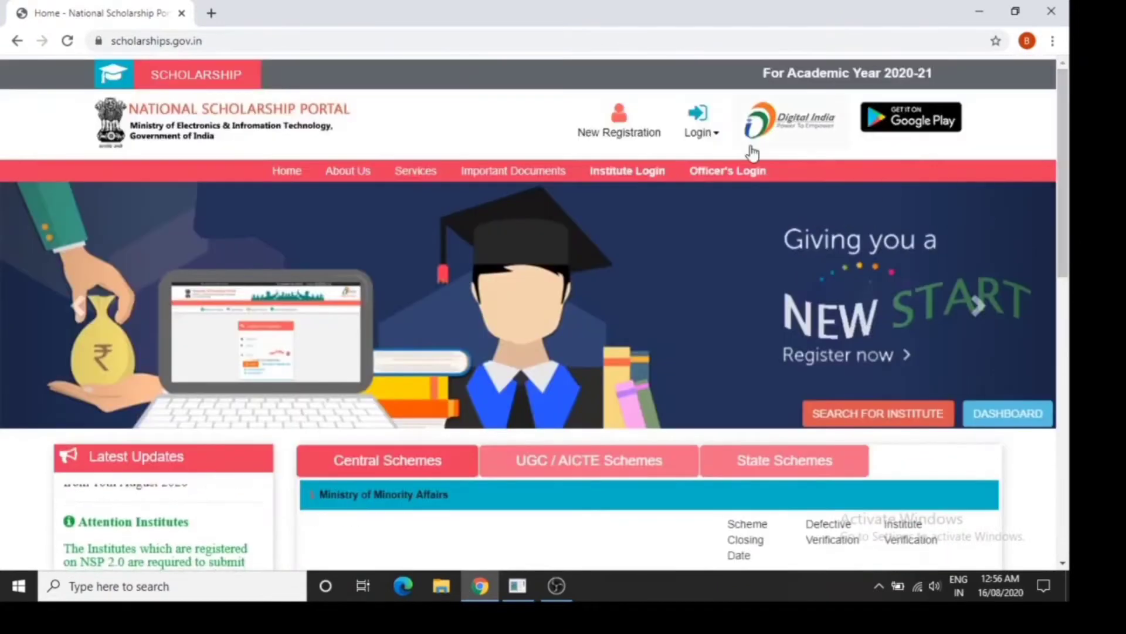
# Open the new student registration guidelines and read through them down to the applicant's undertaking
pyautogui.click(642, 133)
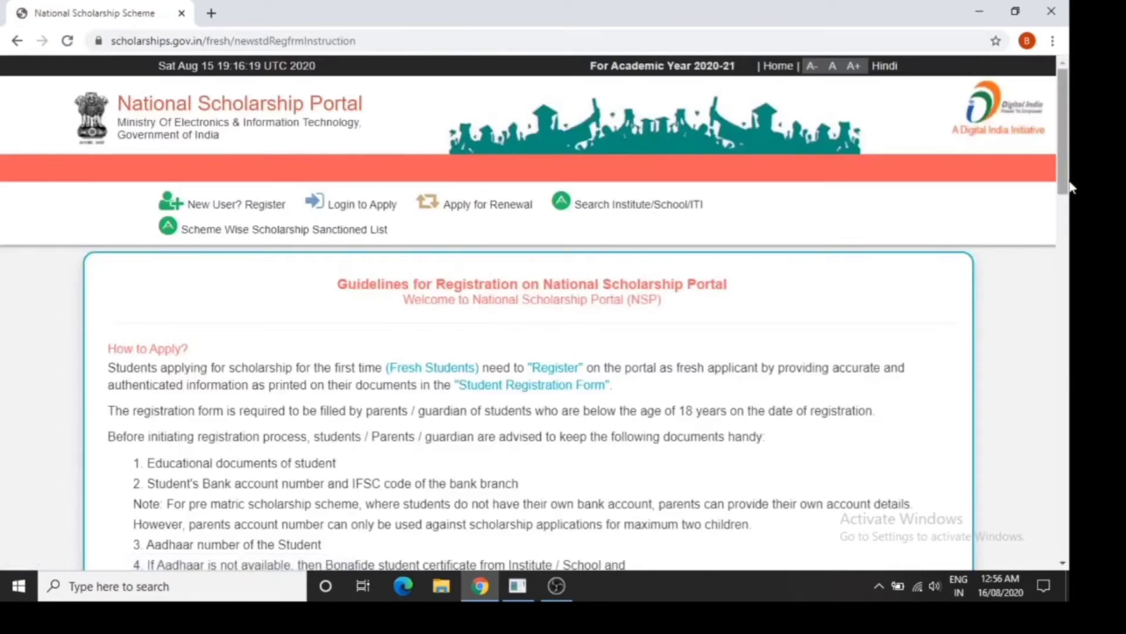
pyautogui.moveTo(1064, 184); pyautogui.dragTo(1069, 244)
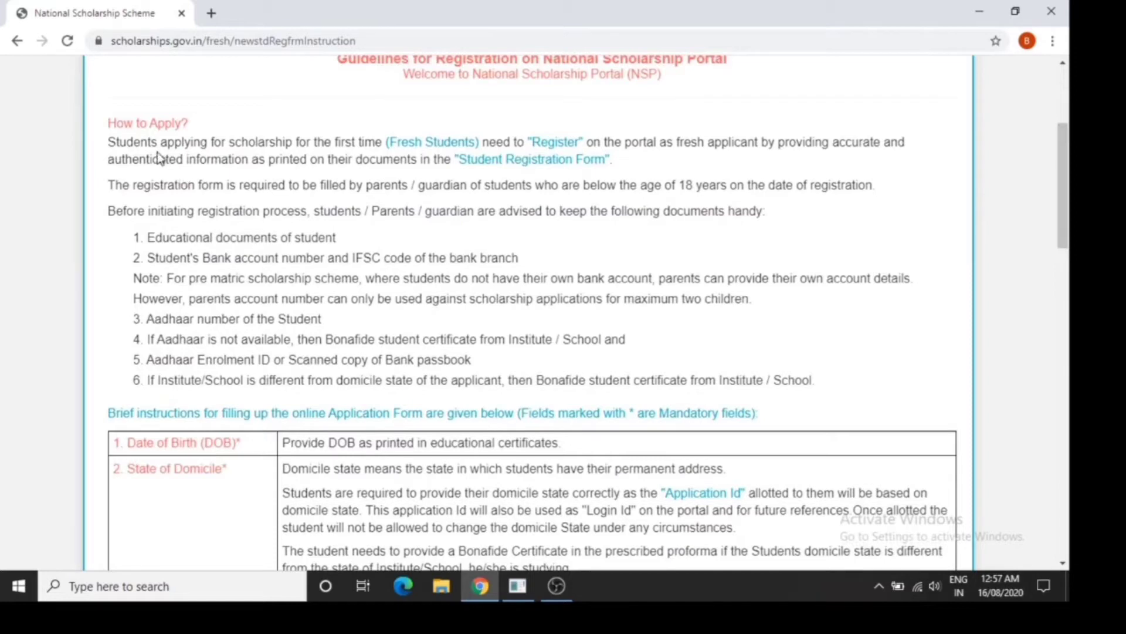
pyautogui.moveTo(110, 123); pyautogui.dragTo(181, 124)
pyautogui.click(265, 186)
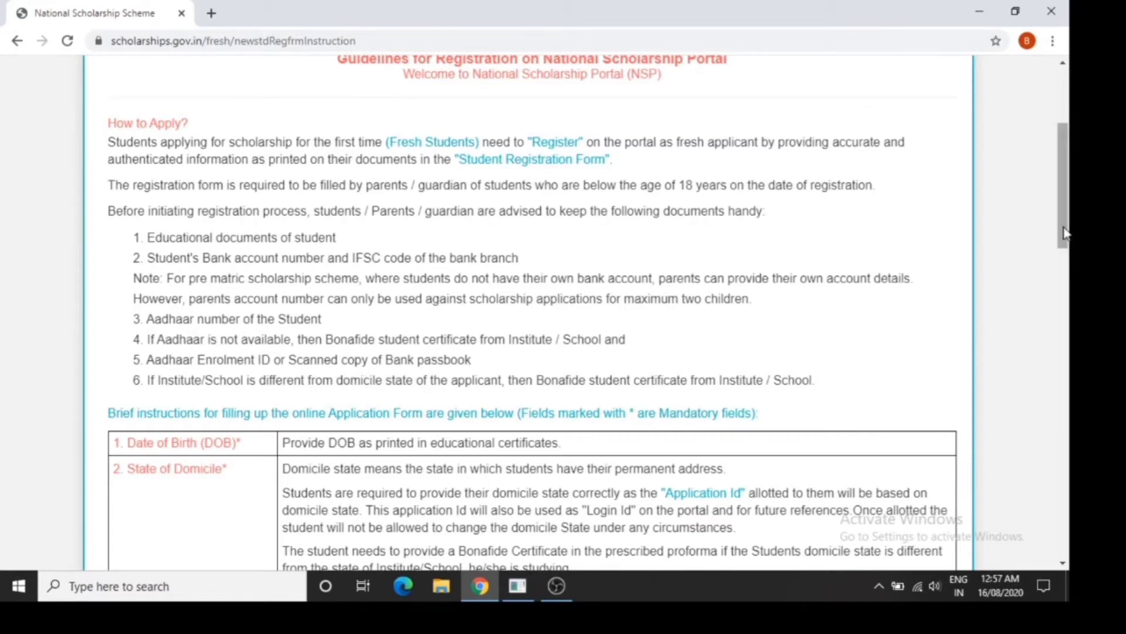
pyautogui.moveTo(1065, 235); pyautogui.dragTo(1066, 290)
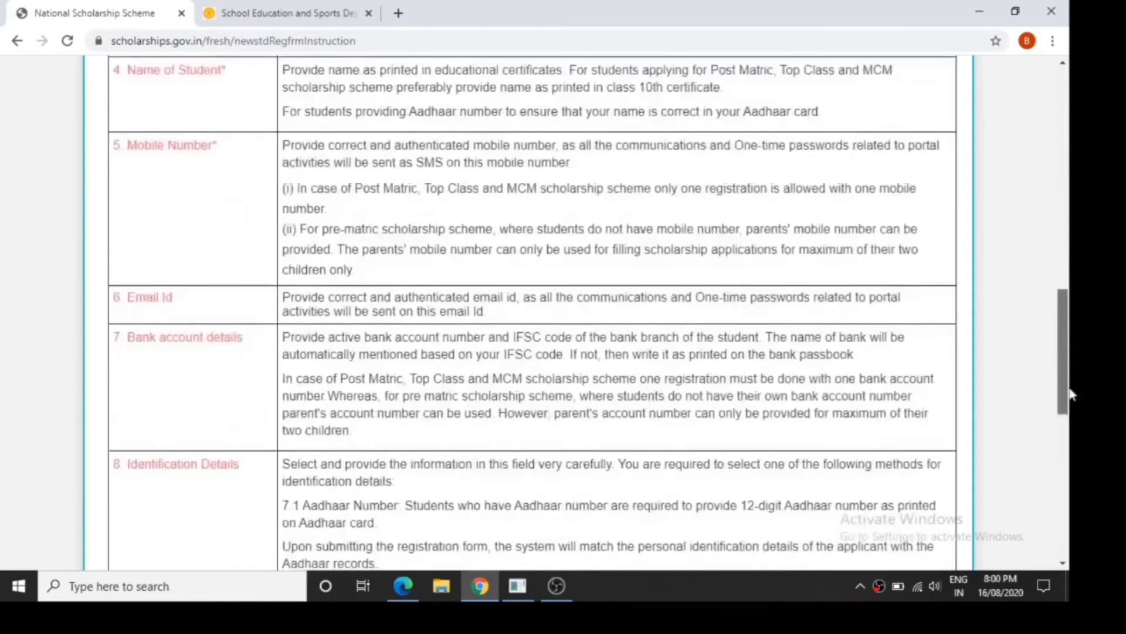
pyautogui.moveTo(1064, 388); pyautogui.dragTo(1069, 524)
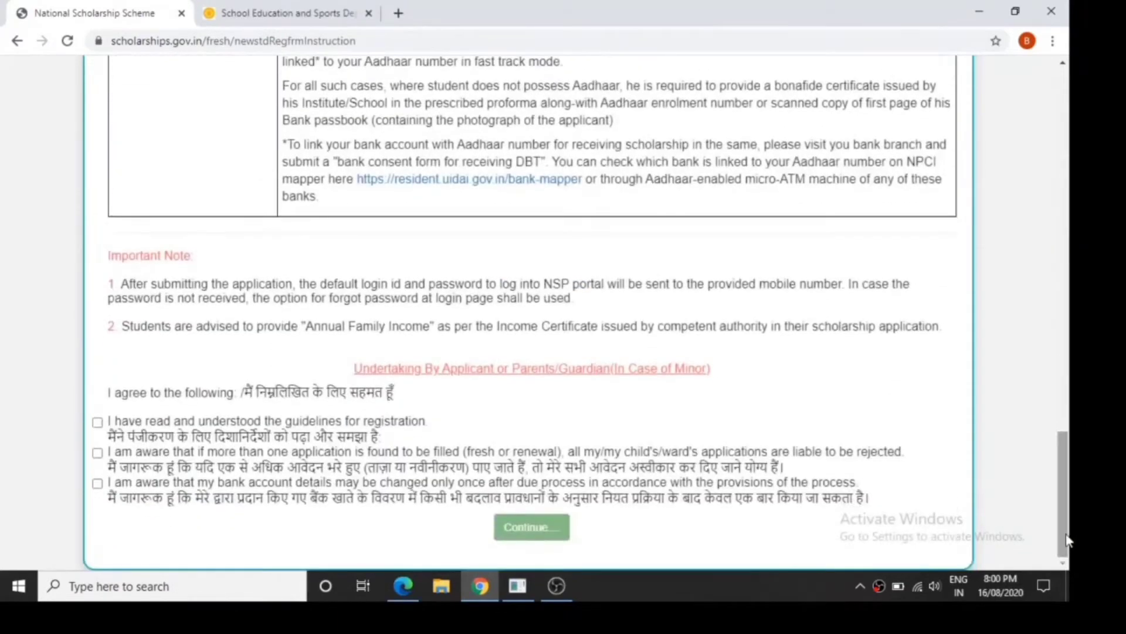
# Agree to all three undertaking statements and continue to the fresh registration form
pyautogui.click(98, 423)
pyautogui.click(97, 453)
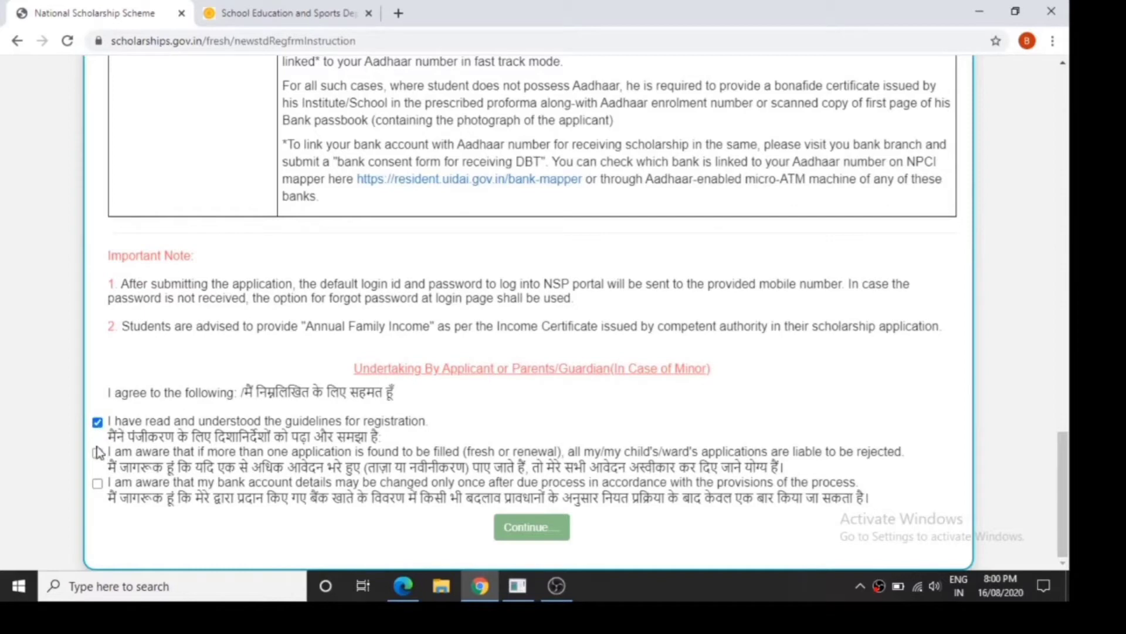
pyautogui.click(97, 484)
pyautogui.click(520, 533)
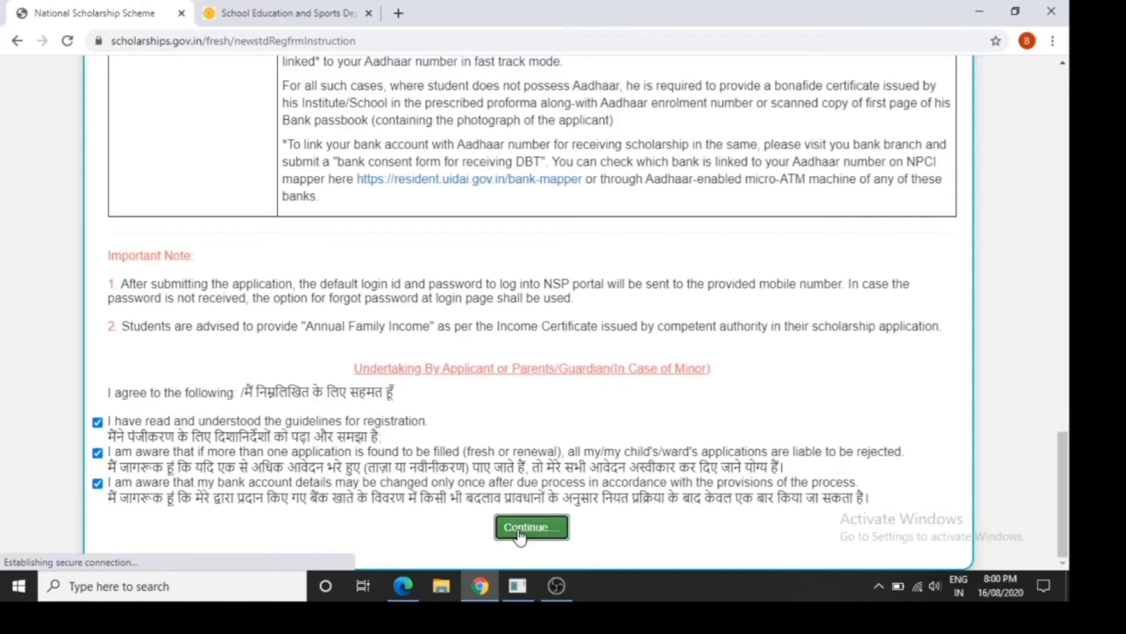
pyautogui.click(519, 531)
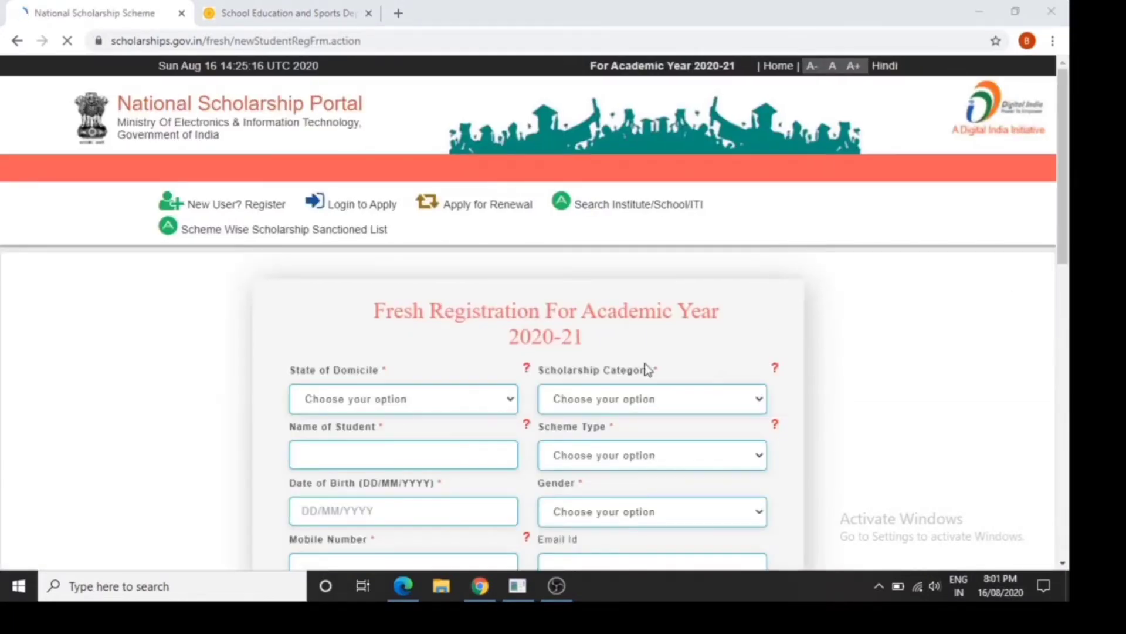
# Set the State of Domicile to MAHARASHTRA and the Scholarship Category to Post Matric/Top Class/MCM
pyautogui.click(465, 390)
pyautogui.scroll(-1, 434, 336)
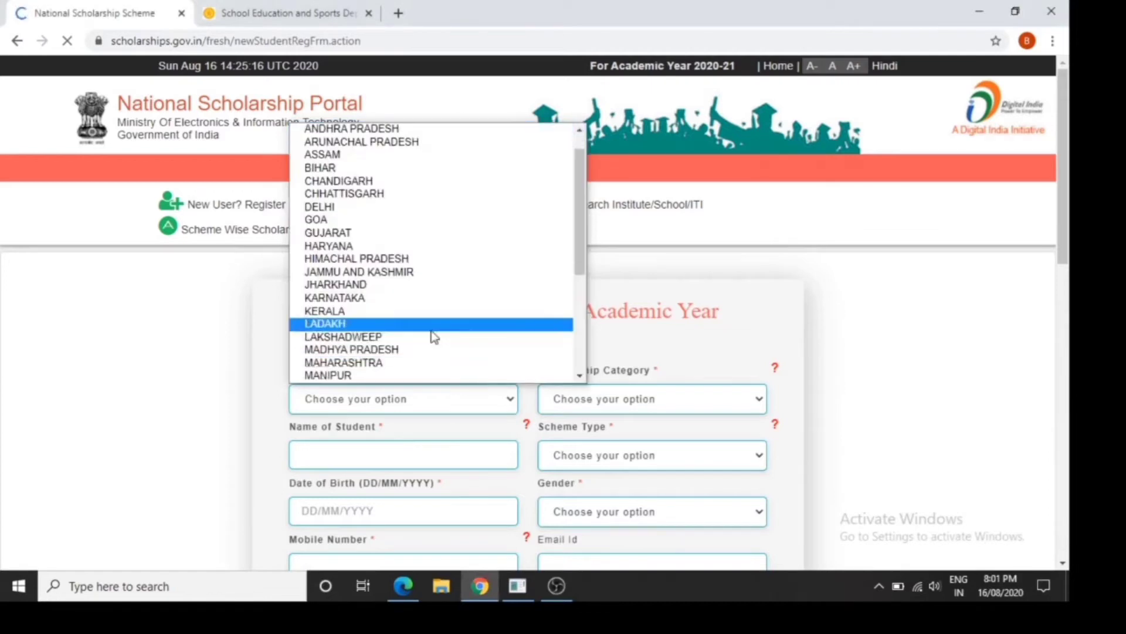
pyautogui.click(422, 365)
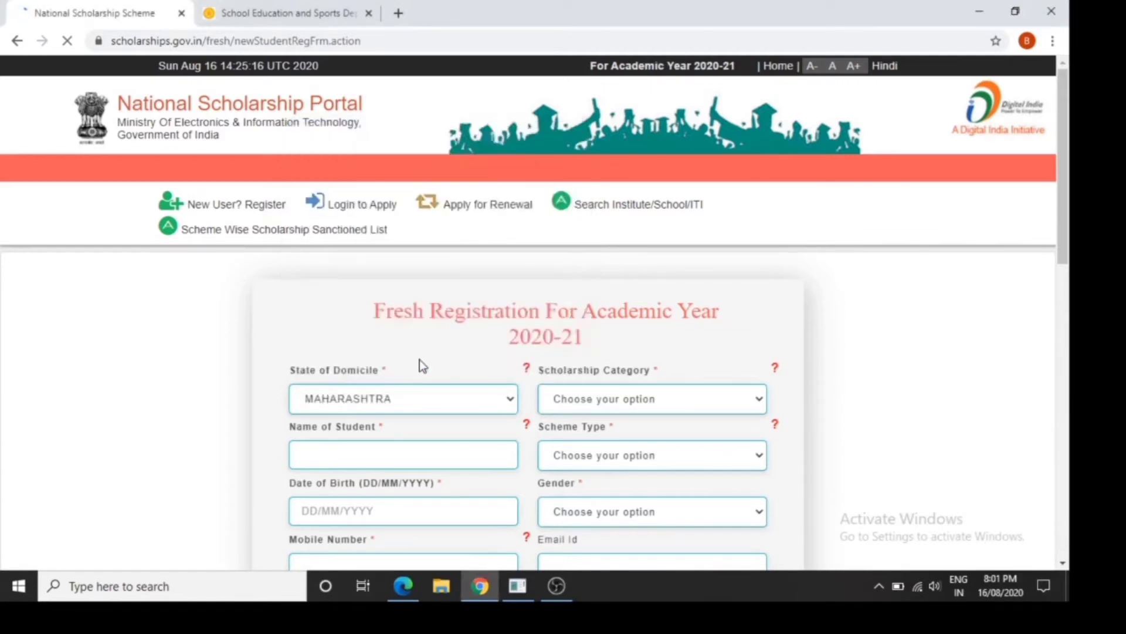
pyautogui.click(566, 402)
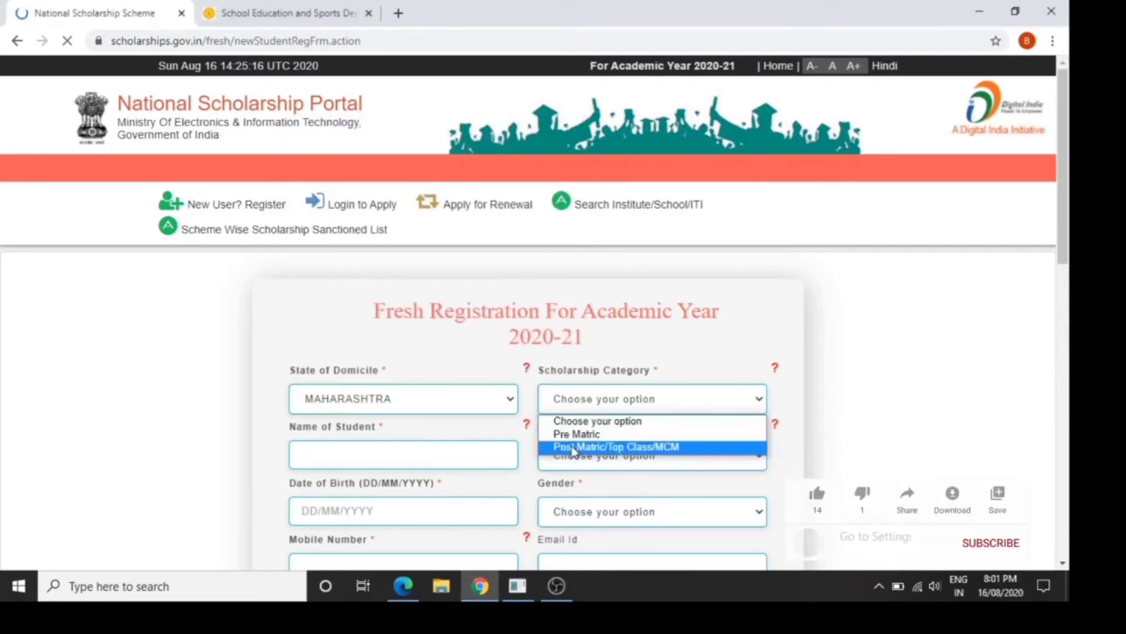
pyautogui.click(587, 446)
# Enter the student's full name in capital letters in the Name of Student field
pyautogui.click(427, 452)
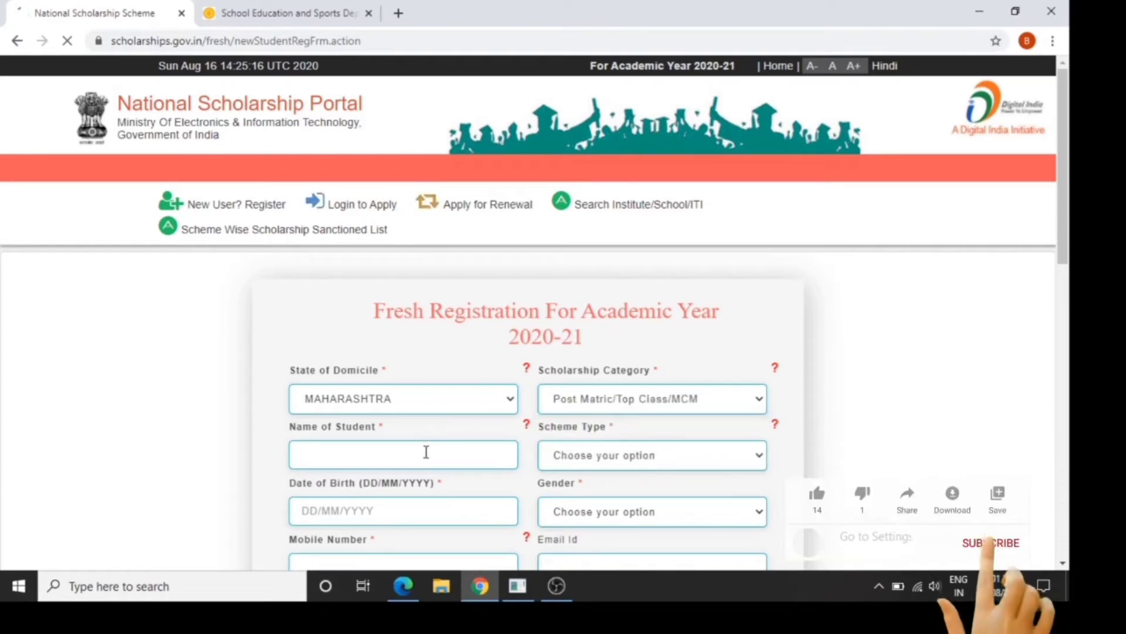
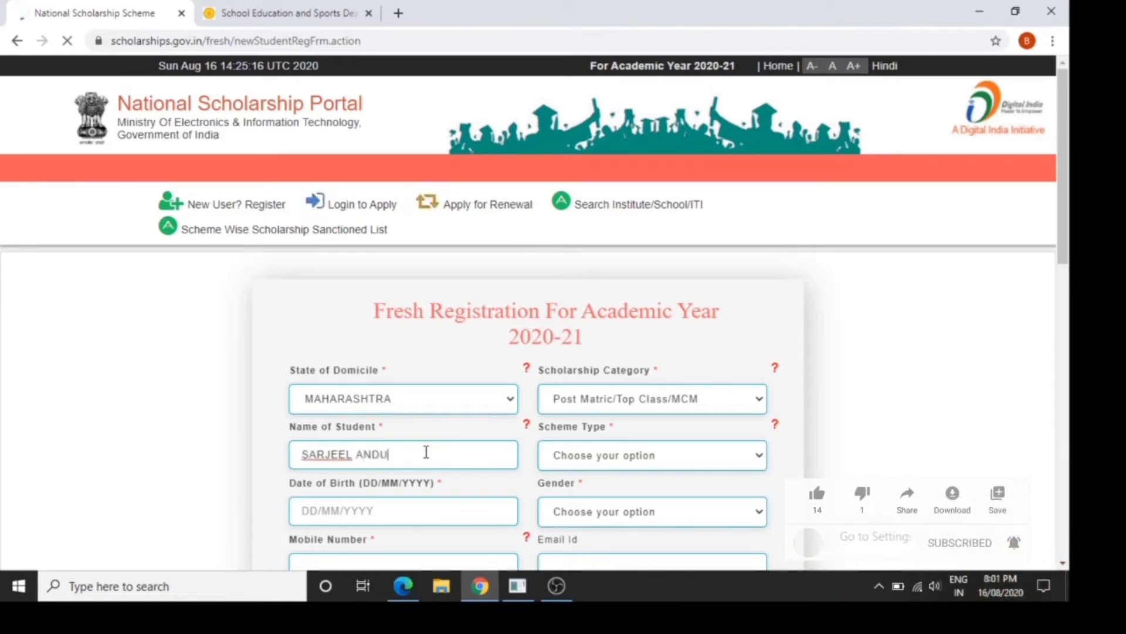
# Set the Scheme Type to Scholarship Scheme
pyautogui.click(621, 462)
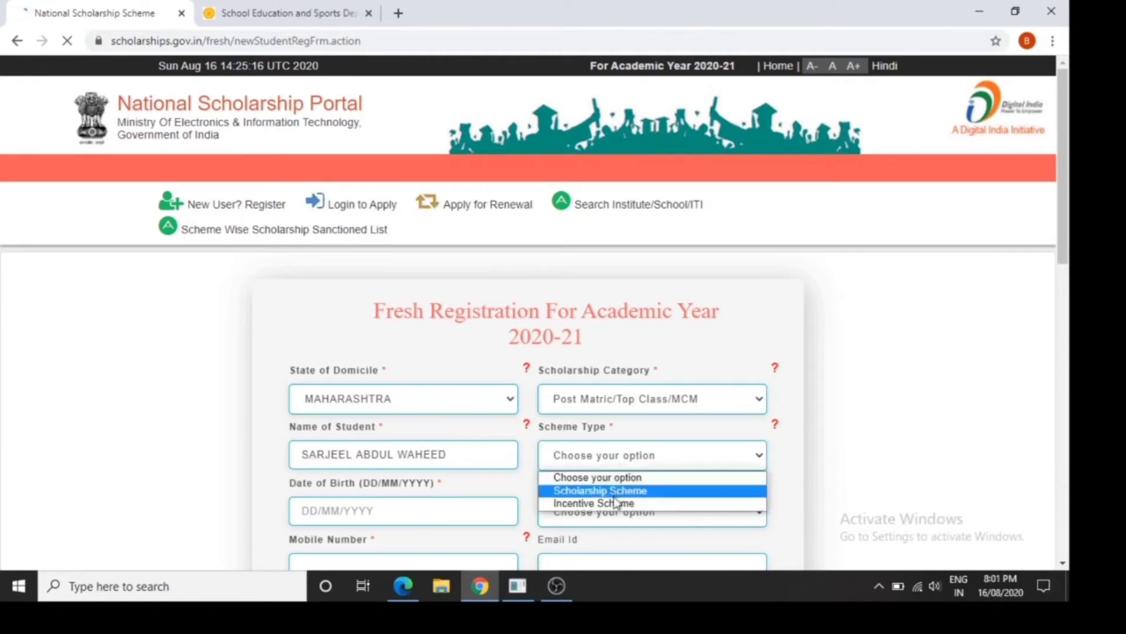
pyautogui.click(614, 499)
pyautogui.click(615, 464)
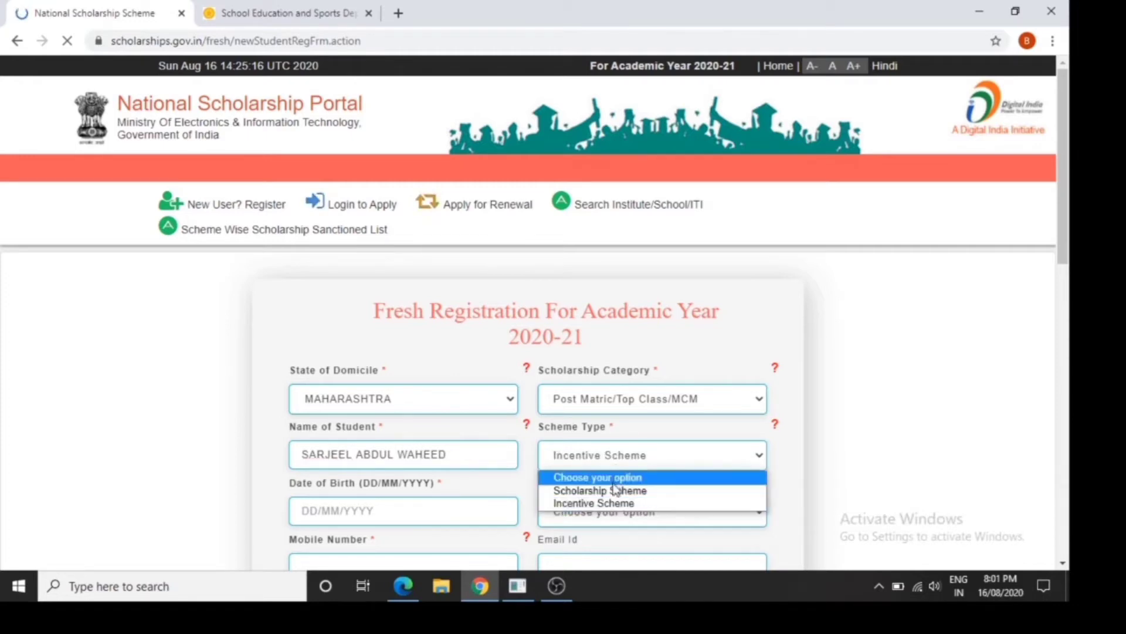
pyautogui.click(612, 488)
# Enter the student's date of birth in DD/MM/YYYY format
pyautogui.moveTo(1062, 237); pyautogui.dragTo(1065, 336)
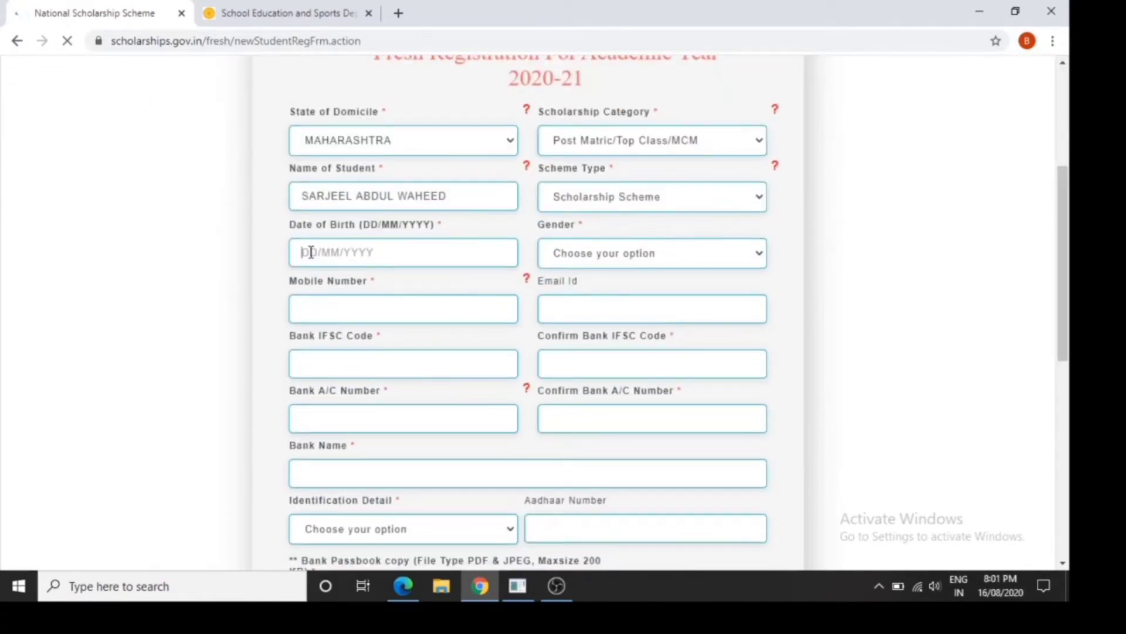
pyautogui.write('2')
pyautogui.press('BackSpace')
pyautogui.write('21')
pyautogui.write('/01/2005')
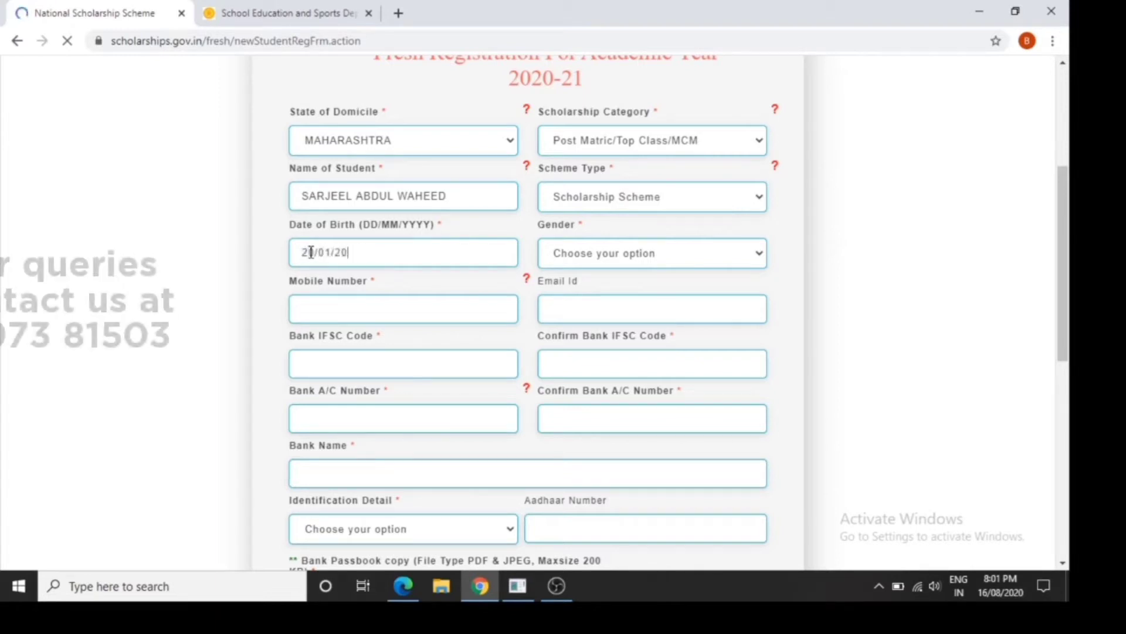
# Set the gender to Male and enter the student's mobile number
pyautogui.click(599, 261)
pyautogui.click(601, 301)
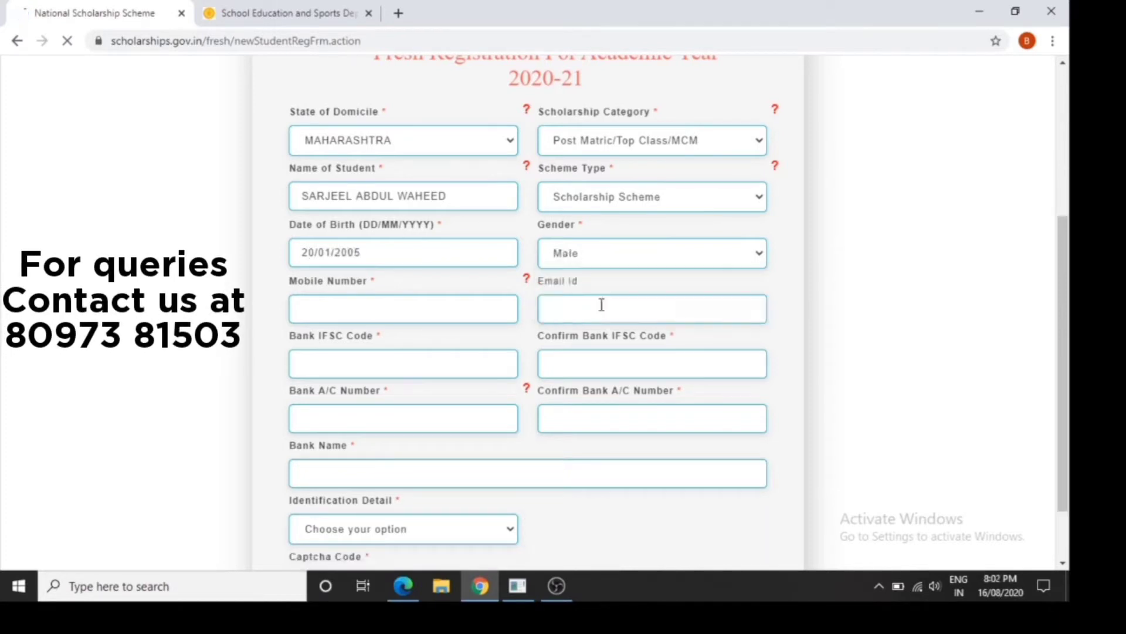
pyautogui.click(428, 305)
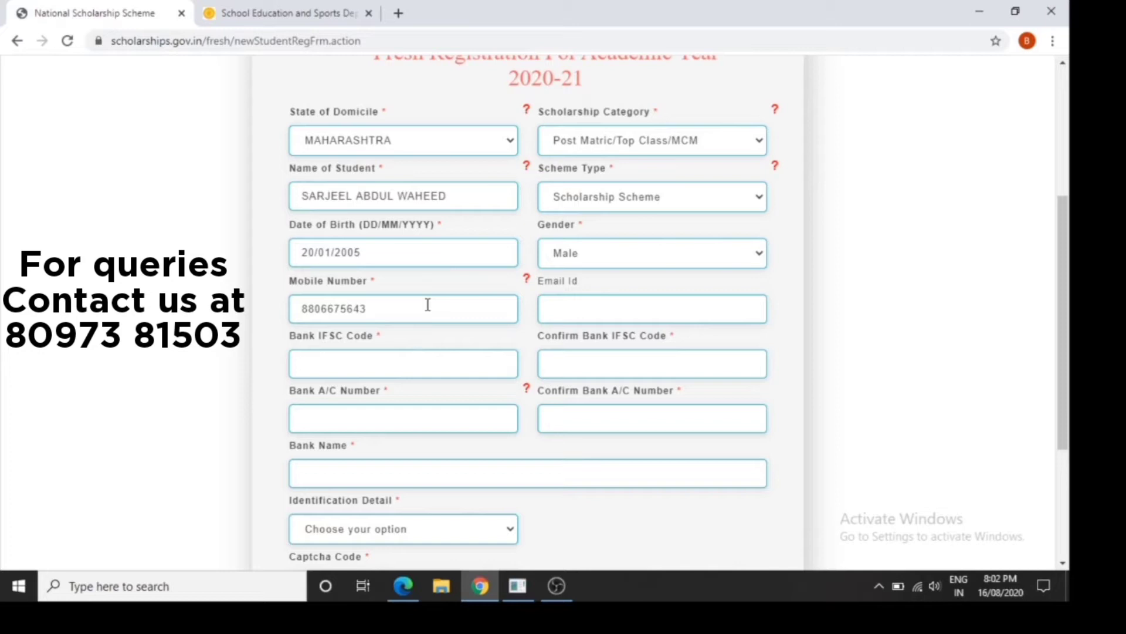
# Enter the bank's IFSC code in the Confirm Bank IFSC Code field, correcting its second letter to B
pyautogui.click(511, 360)
pyautogui.write('CNIN0284426')
pyautogui.hotkey('ctrl', 'a')
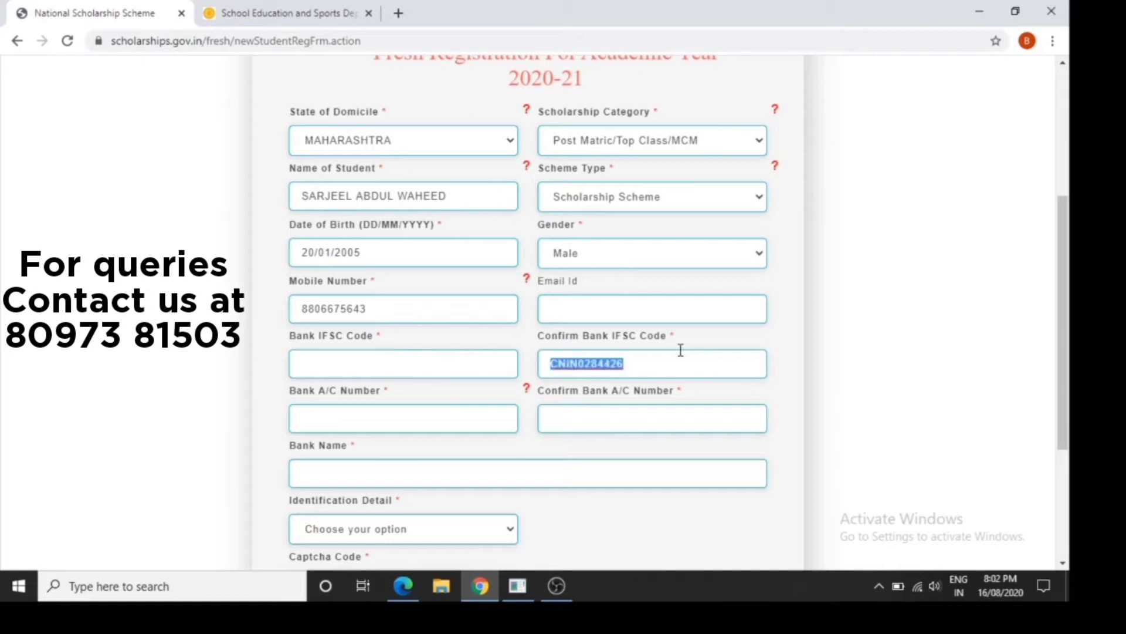
pyautogui.click(562, 365)
pyautogui.press('BackSpace')
pyautogui.write('B')
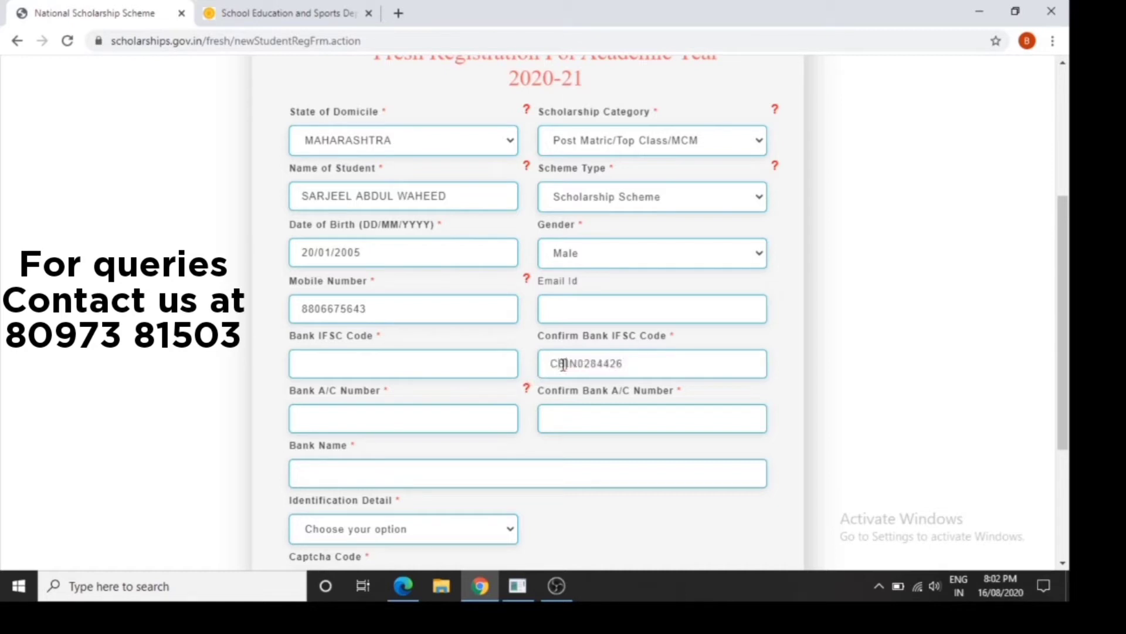
# Copy the confirmed IFSC code into the Bank IFSC Code field
pyautogui.doubleClick(611, 360)
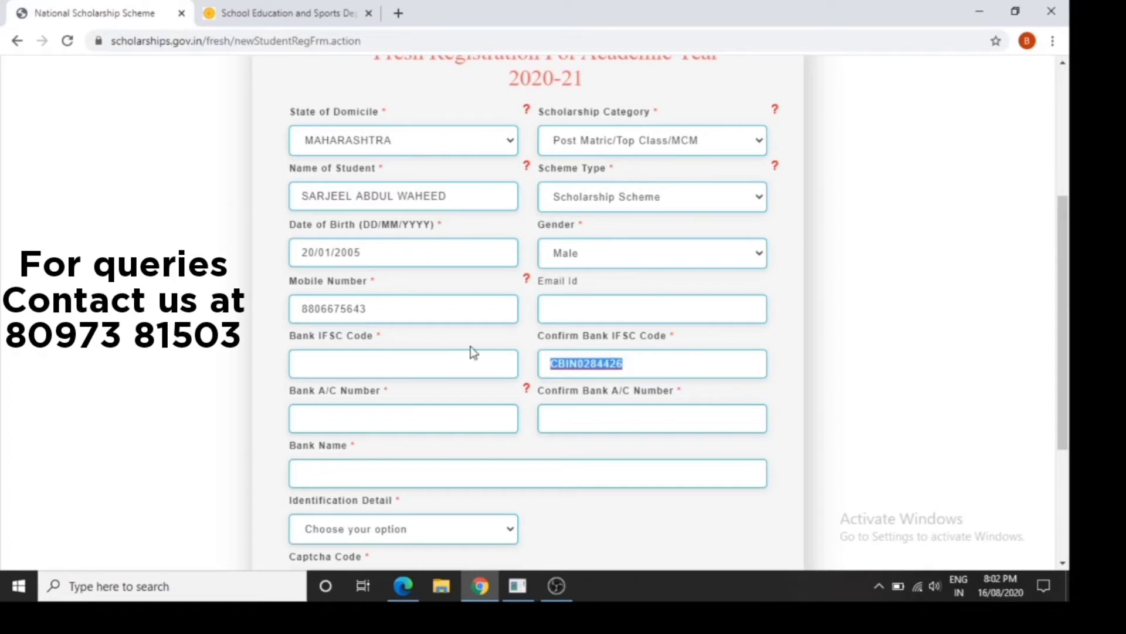
pyautogui.click(459, 372)
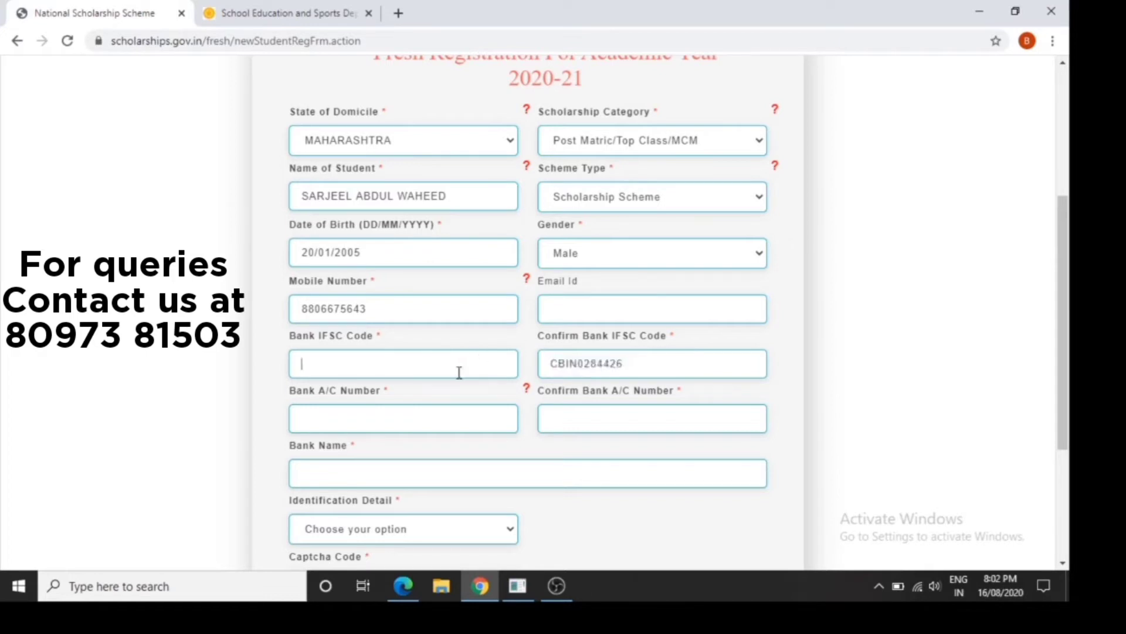
pyautogui.hotkey('ctrl', 'v')
# Enter the account number in the Confirm Bank A/C Number field and set Identification Detail to Aadhaar Number
pyautogui.click(576, 416)
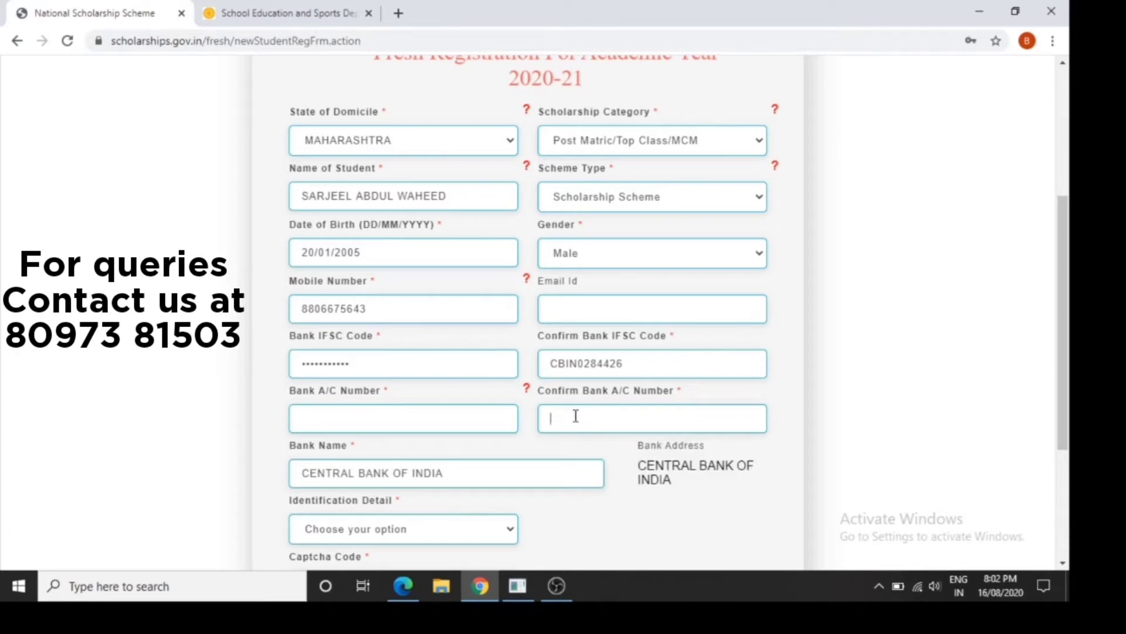
pyautogui.click(473, 528)
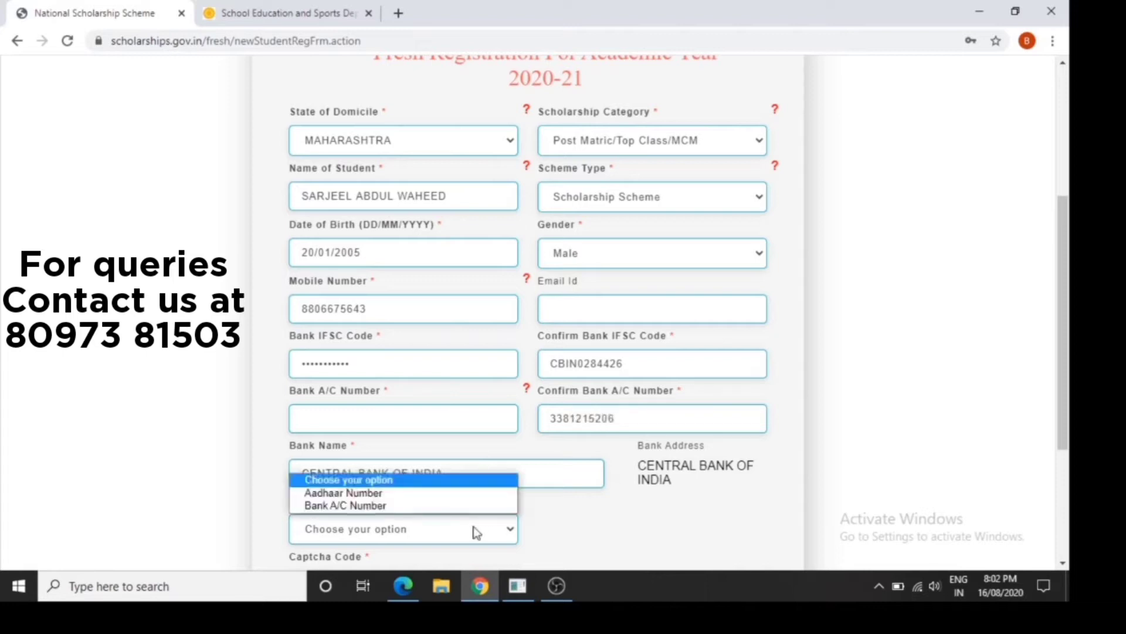
pyautogui.click(471, 496)
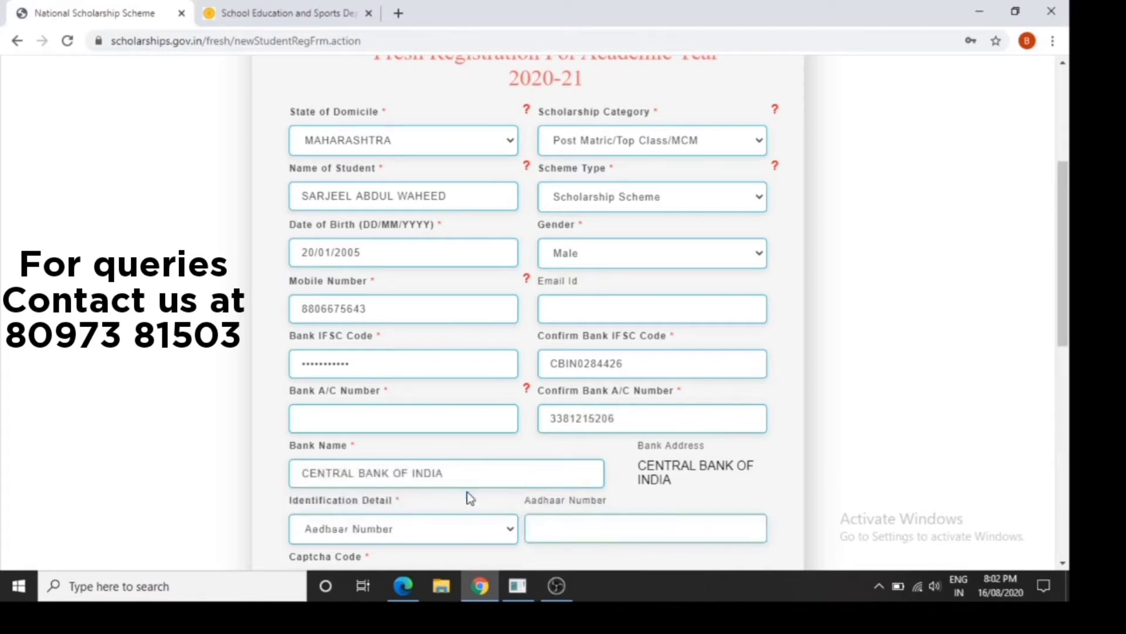
# Copy the confirmed account number into the Bank A/C Number field
pyautogui.doubleClick(599, 415)
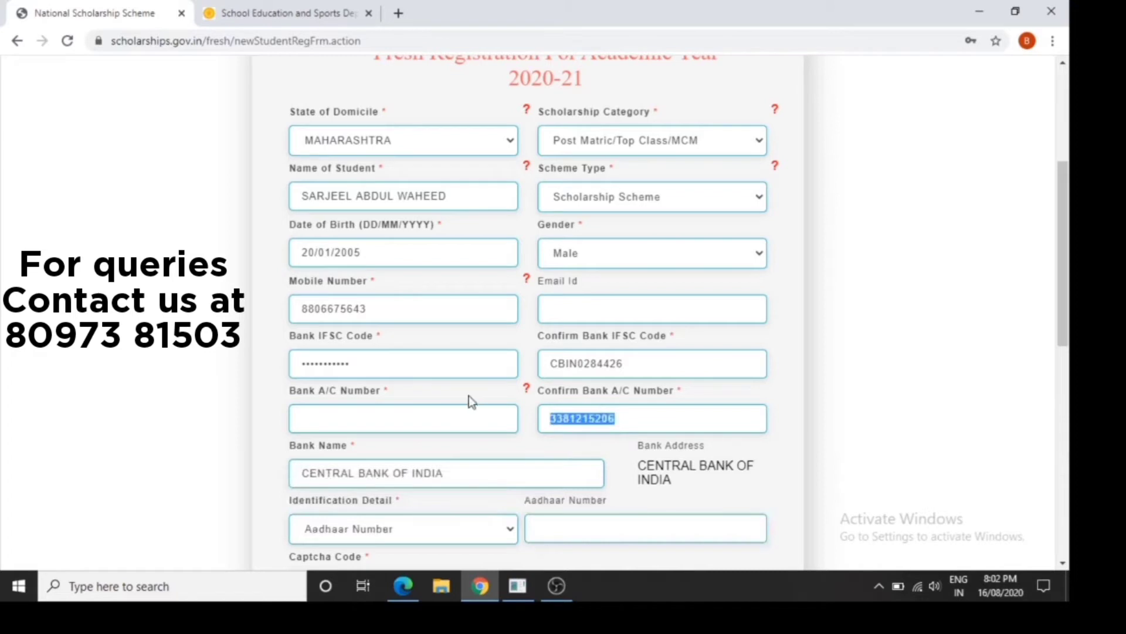
pyautogui.click(467, 411)
pyautogui.hotkey('ctrl', 'v')
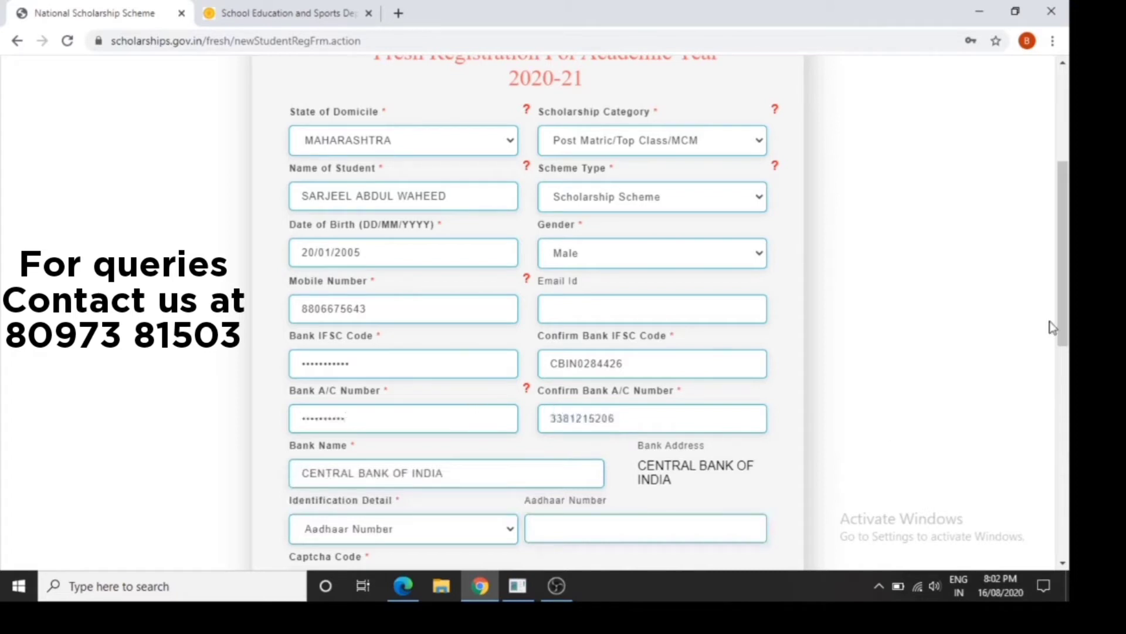
# Enter the student's Aadhaar number and the displayed captcha text in the registration form
pyautogui.moveTo(1069, 307); pyautogui.dragTo(1068, 395)
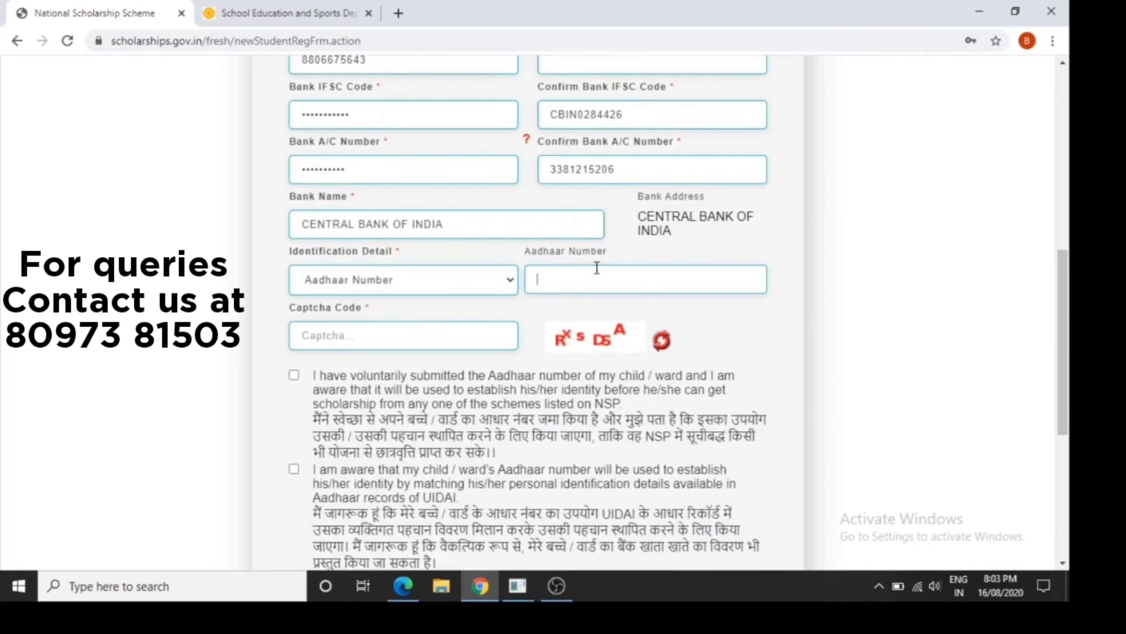
pyautogui.press('Tab')
pyautogui.write('RxsDSA')
# Accept all three Aadhaar declarations and submit the fresh registration
pyautogui.scroll(-3, 1040, 324)
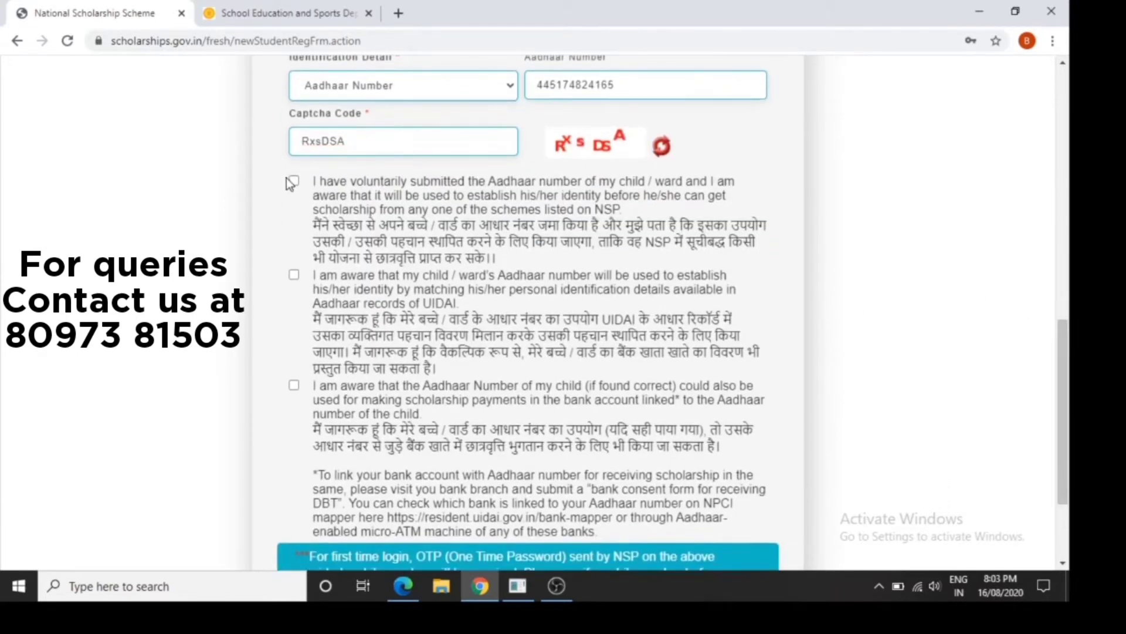
pyautogui.click(293, 181)
pyautogui.click(294, 275)
pyautogui.click(294, 388)
pyautogui.moveTo(1061, 477); pyautogui.dragTo(1047, 284)
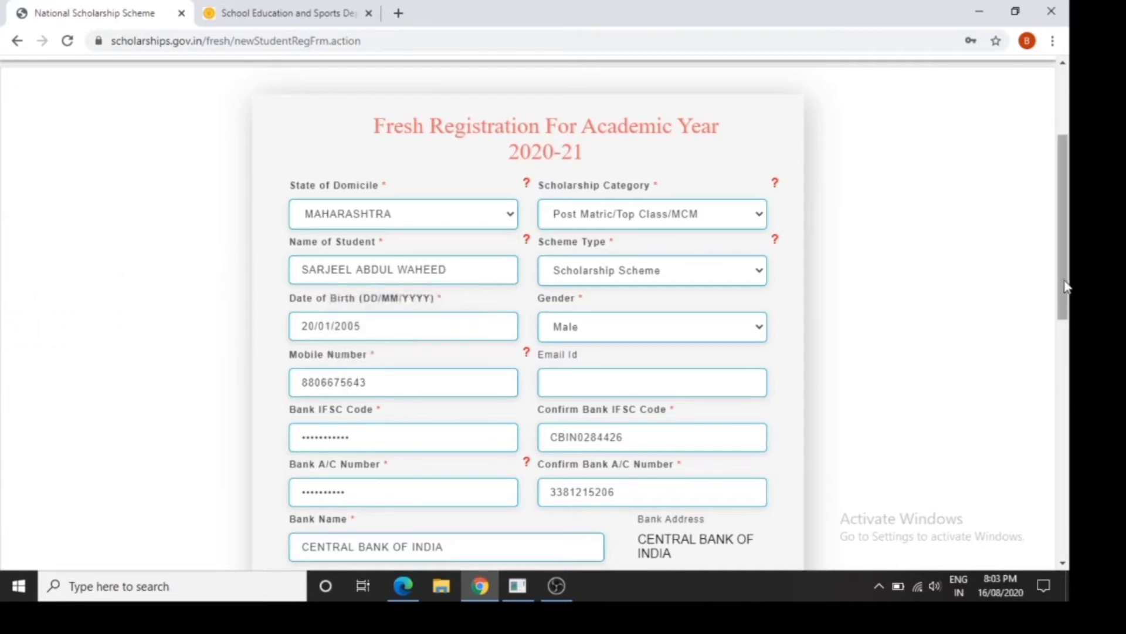
pyautogui.moveTo(1068, 285); pyautogui.dragTo(1071, 506)
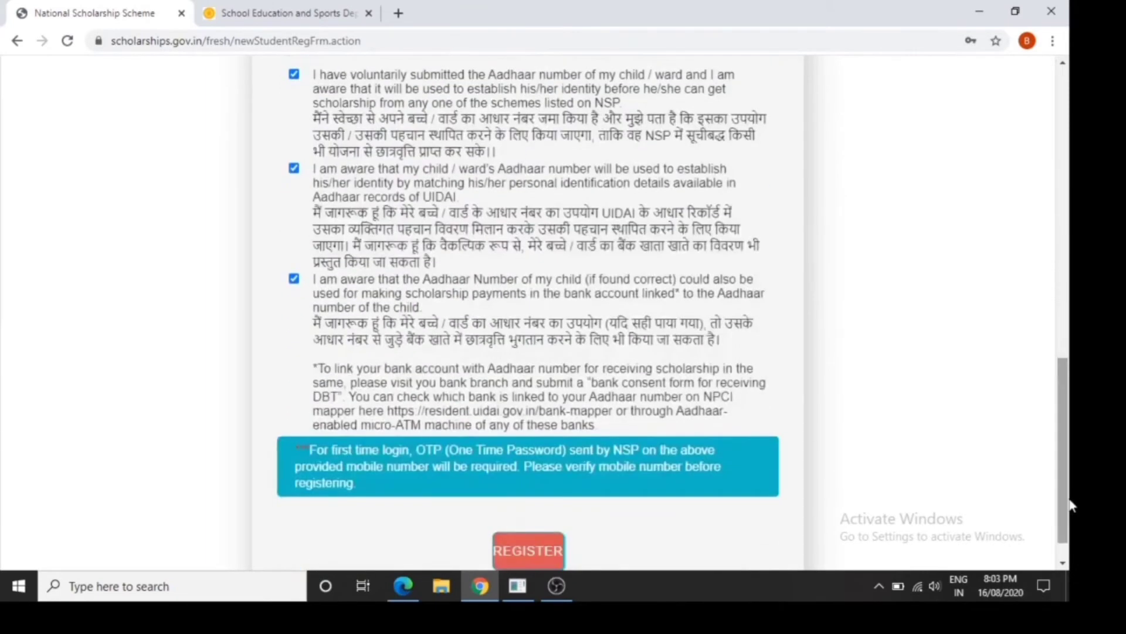
pyautogui.click(558, 552)
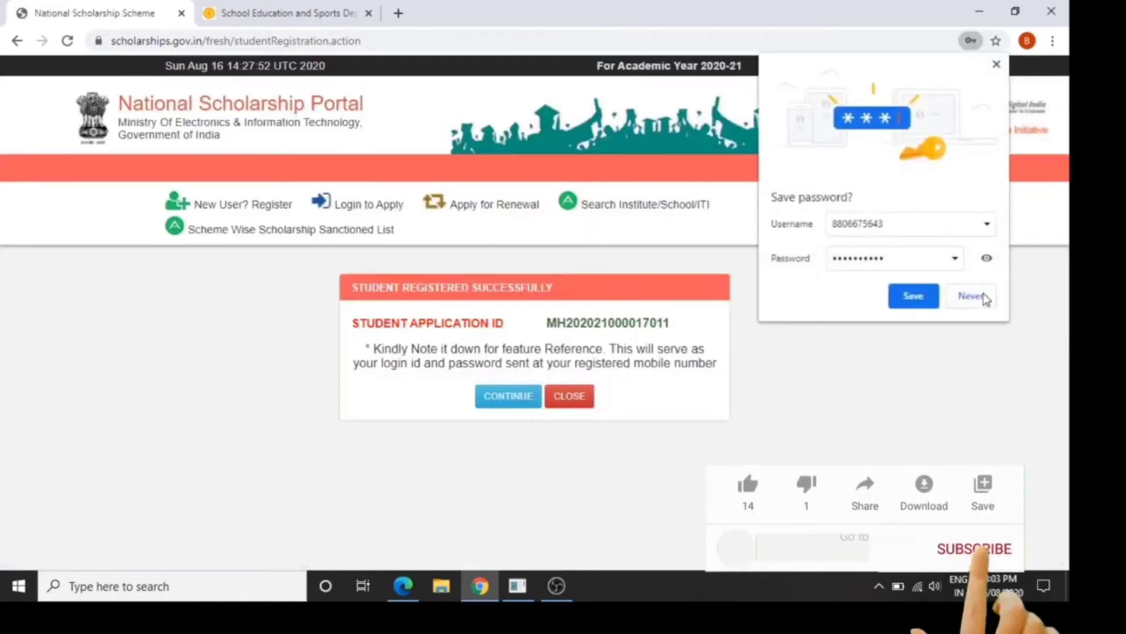
# Copy the student application ID without saving the browser password, and continue to the fresh application login page
pyautogui.click(983, 296)
pyautogui.doubleClick(632, 323)
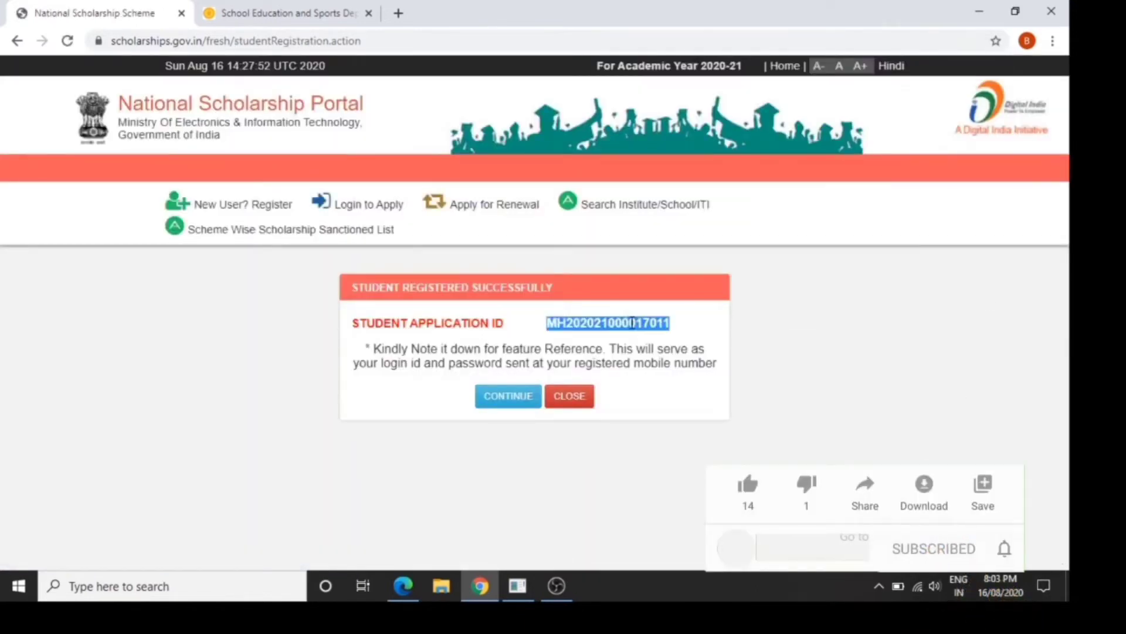
pyautogui.click(509, 397)
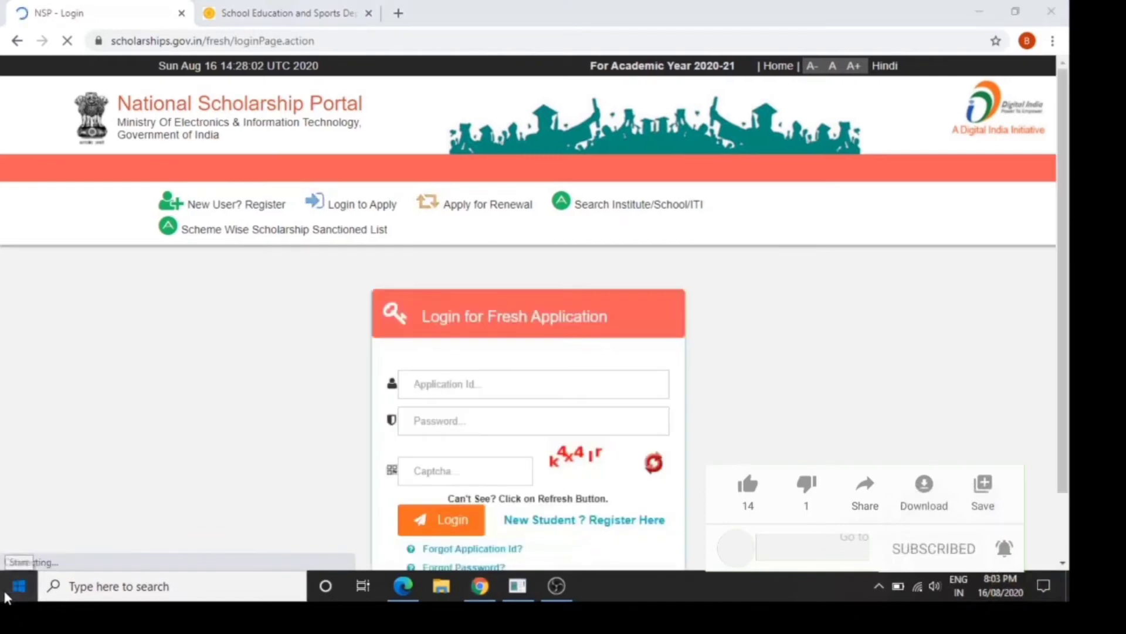
# Switch to Notepad and paste the student application ID into a blank note
pyautogui.click(70, 587)
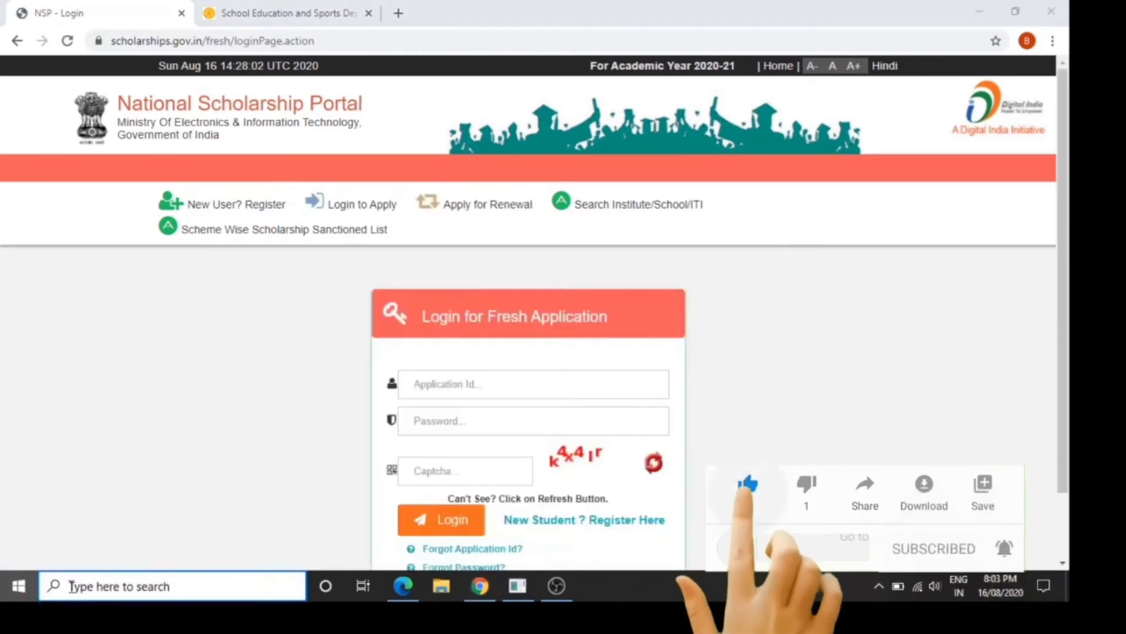
pyautogui.write('note')
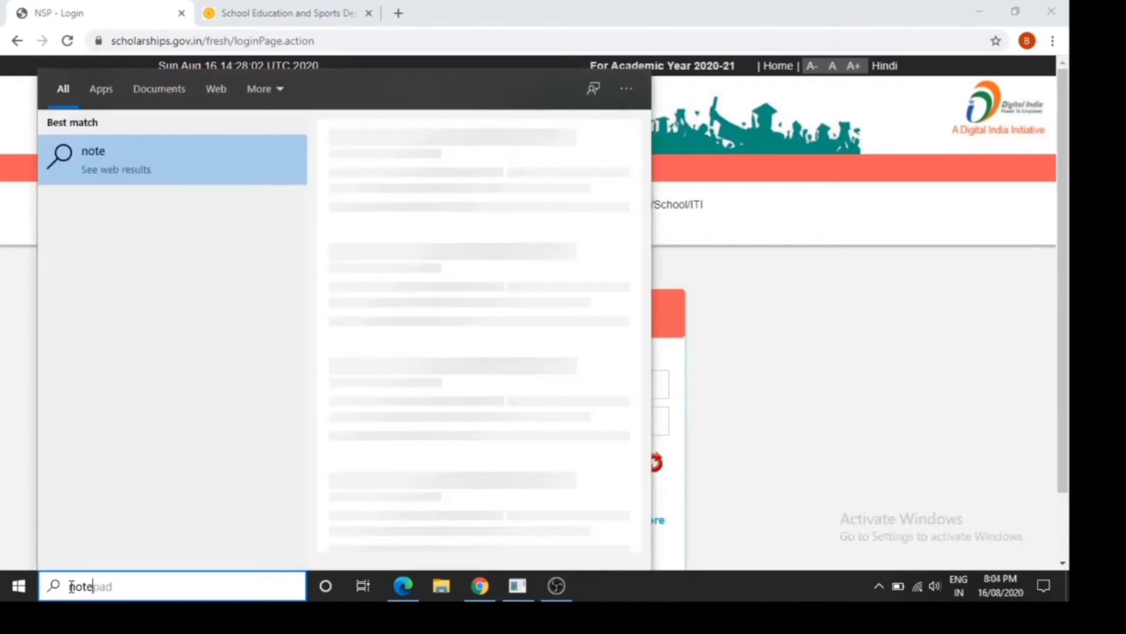
pyautogui.write('pad')
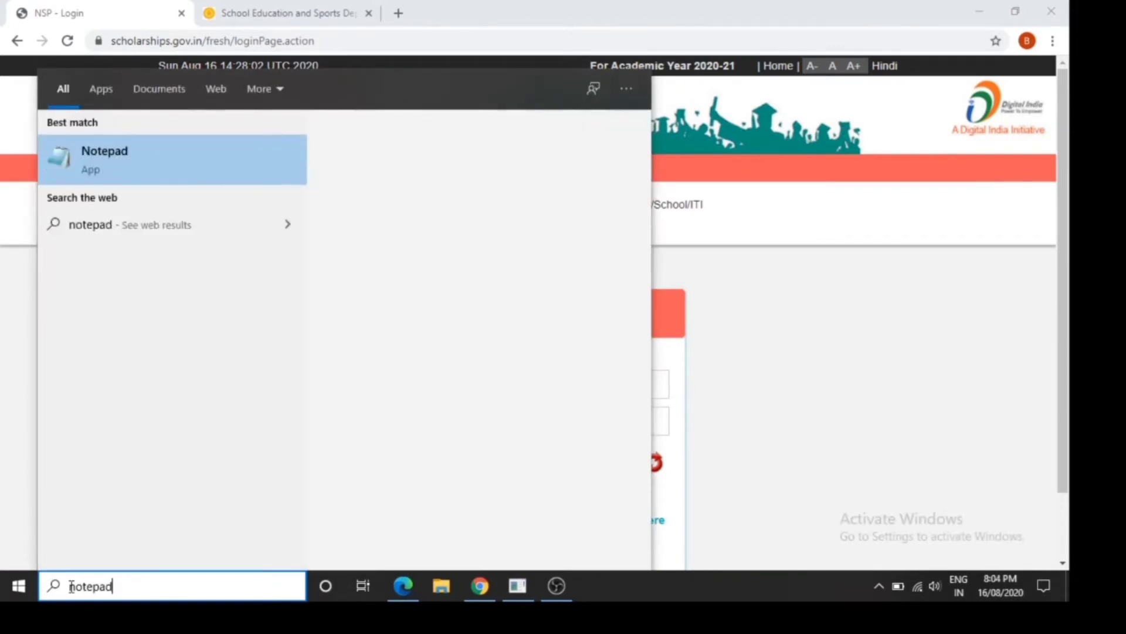
pyautogui.press('Return')
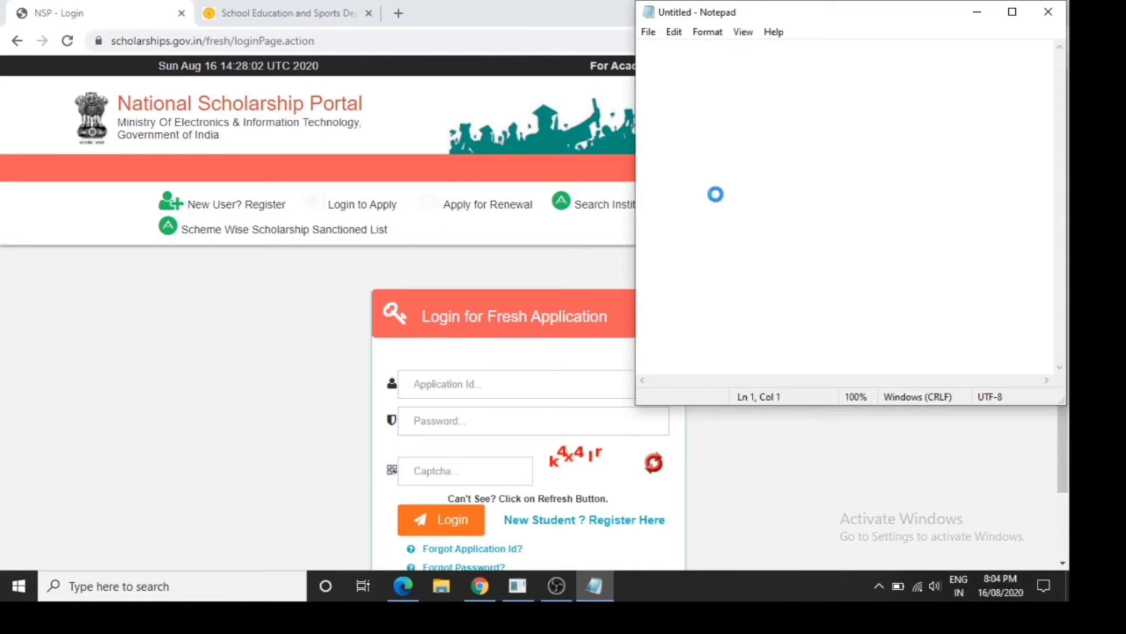
pyautogui.hotkey('ctrl', 'v')
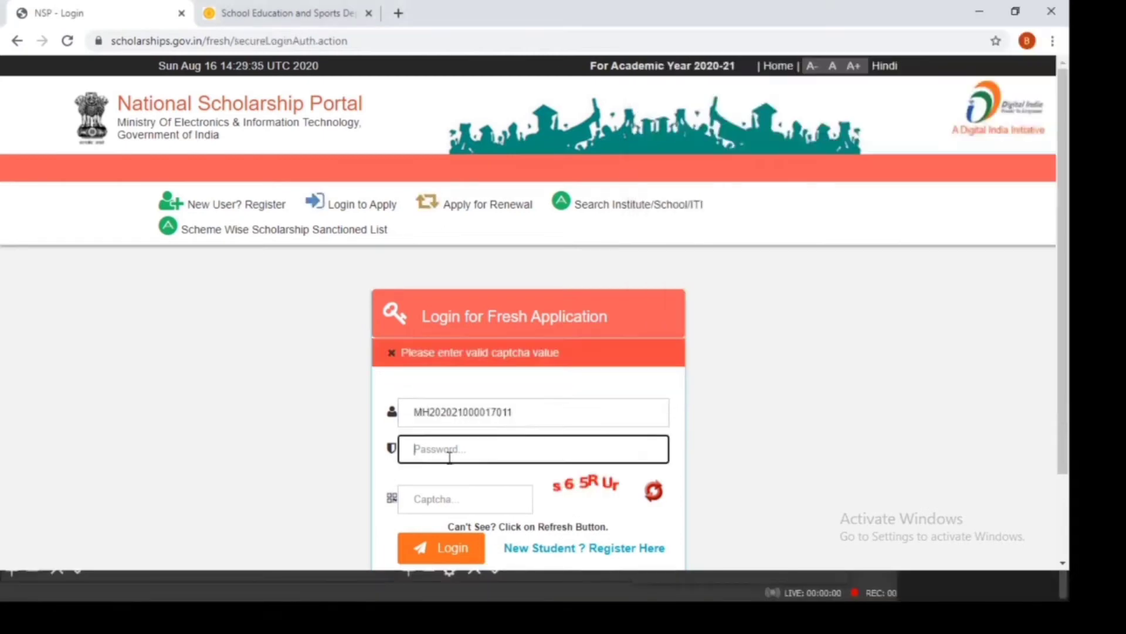
# Enter the account password and the displayed captcha text, and log in to the fresh application
pyautogui.write('•')
pyautogui.press('Tab')
pyautogui.write('s')
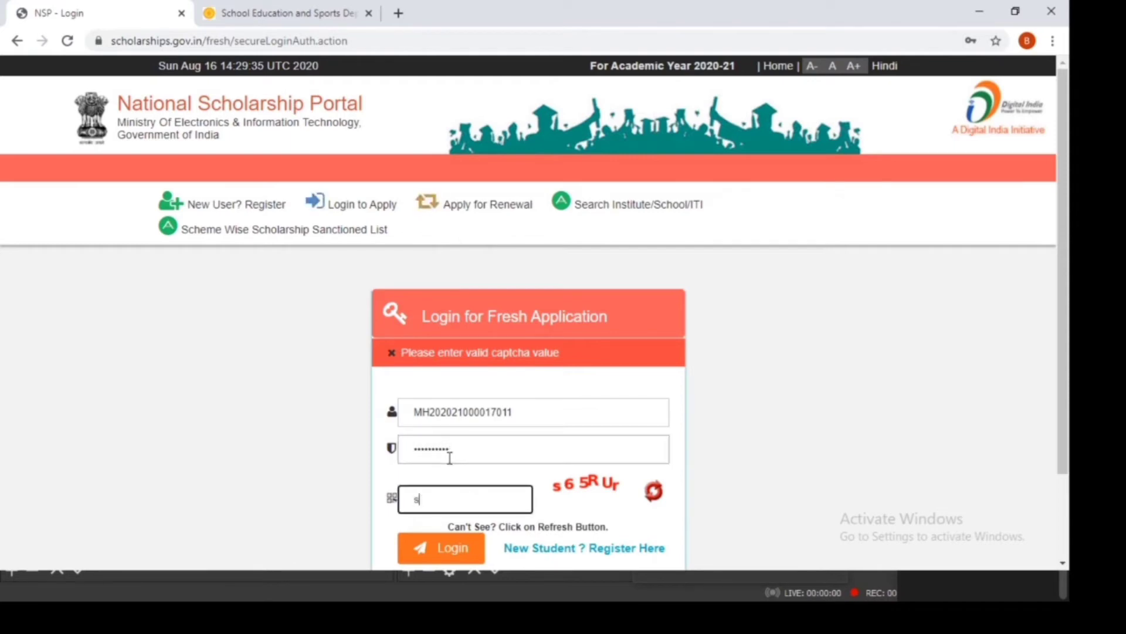
pyautogui.write('65RUr')
pyautogui.click(434, 555)
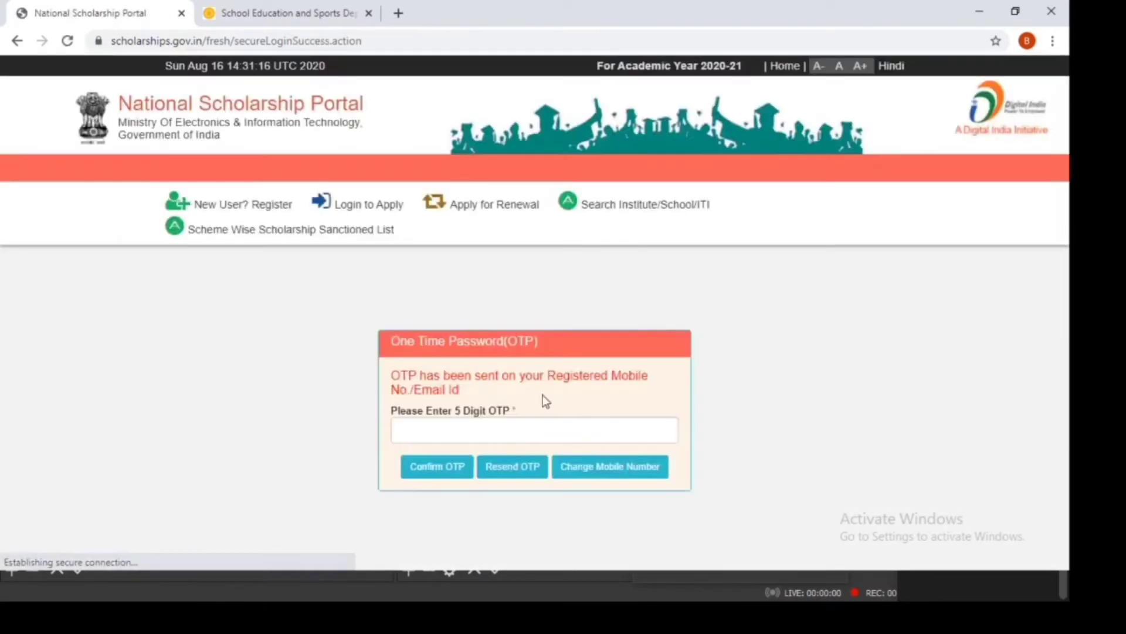
# Enter the one-time password sent to the registered mobile number and confirm it
pyautogui.click(532, 421)
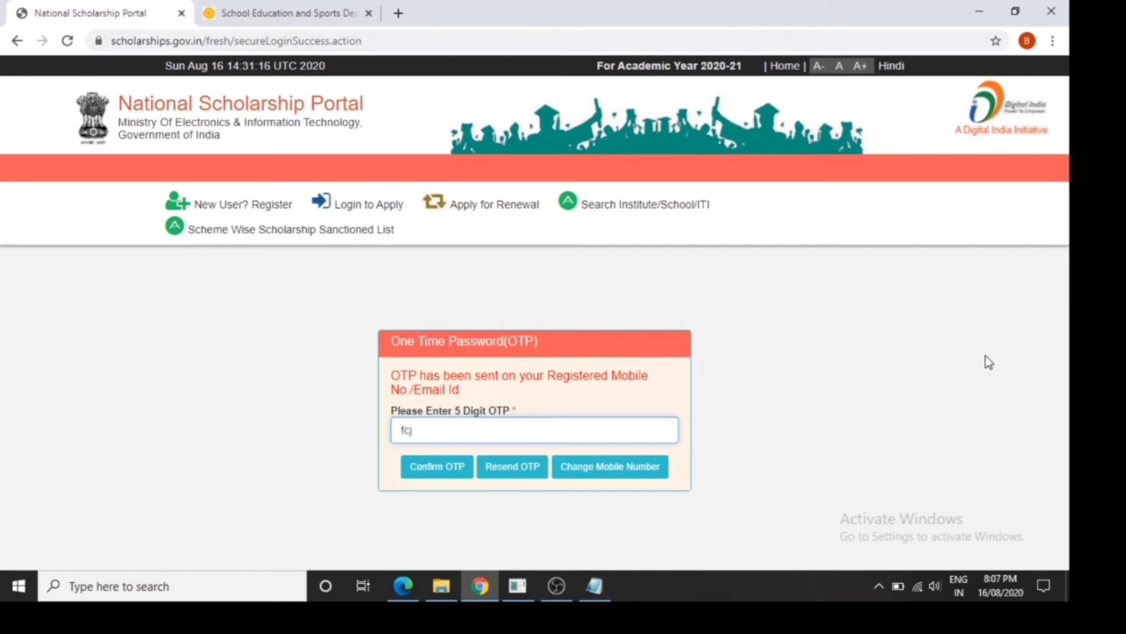
pyautogui.write('qq')
pyautogui.click(447, 476)
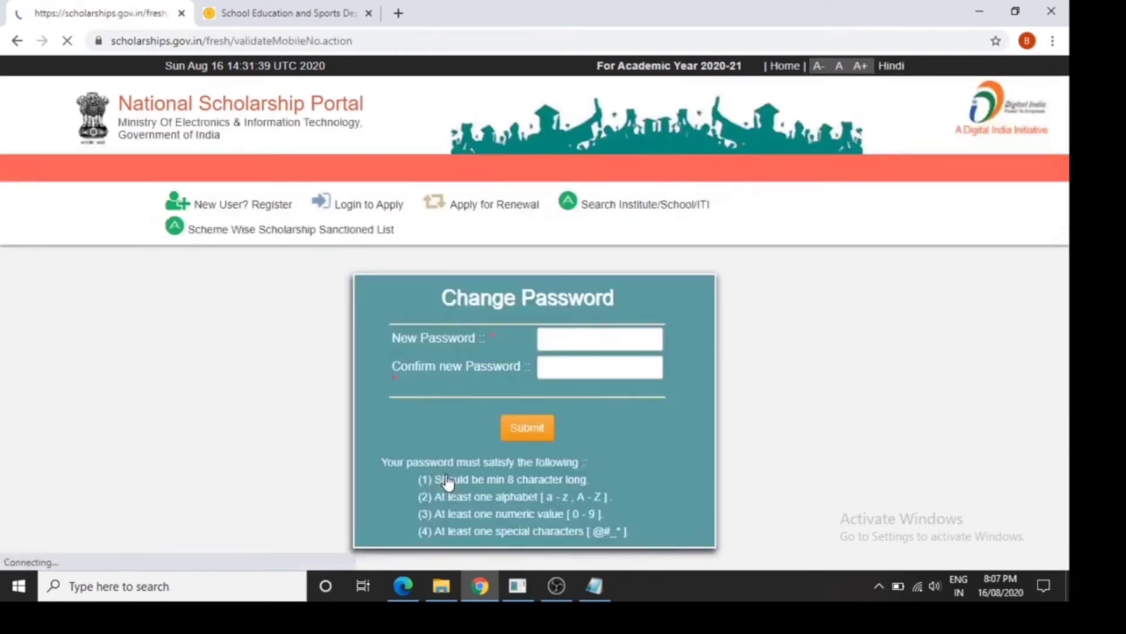
# Enter a new account password, repeat it in the confirmation field and submit the password change
pyautogui.click(564, 339)
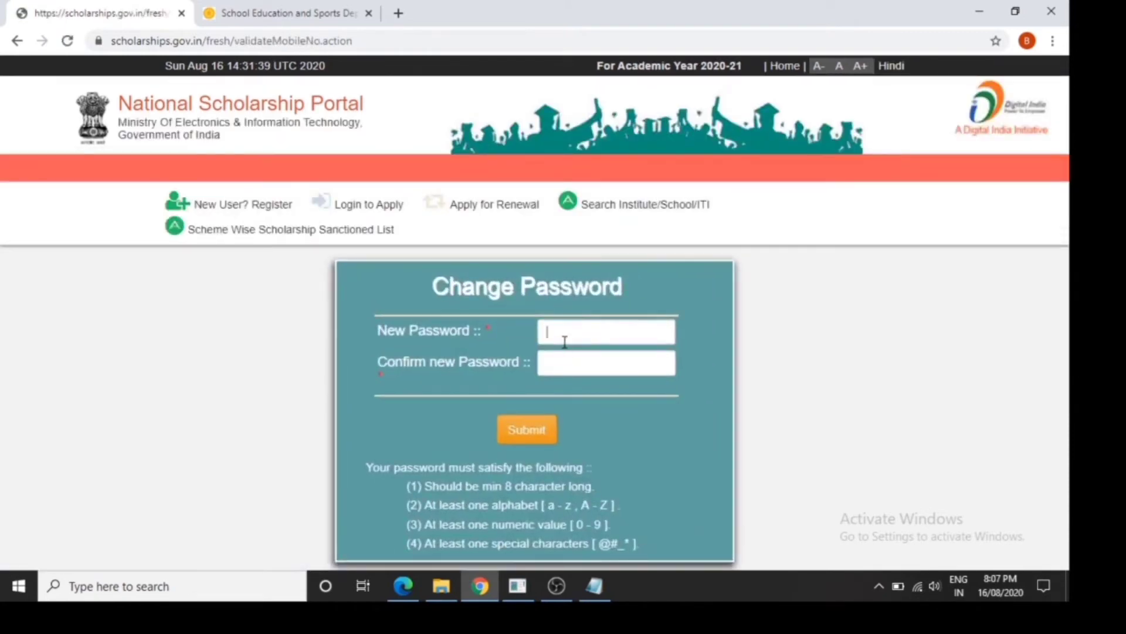
pyautogui.write('•••••')
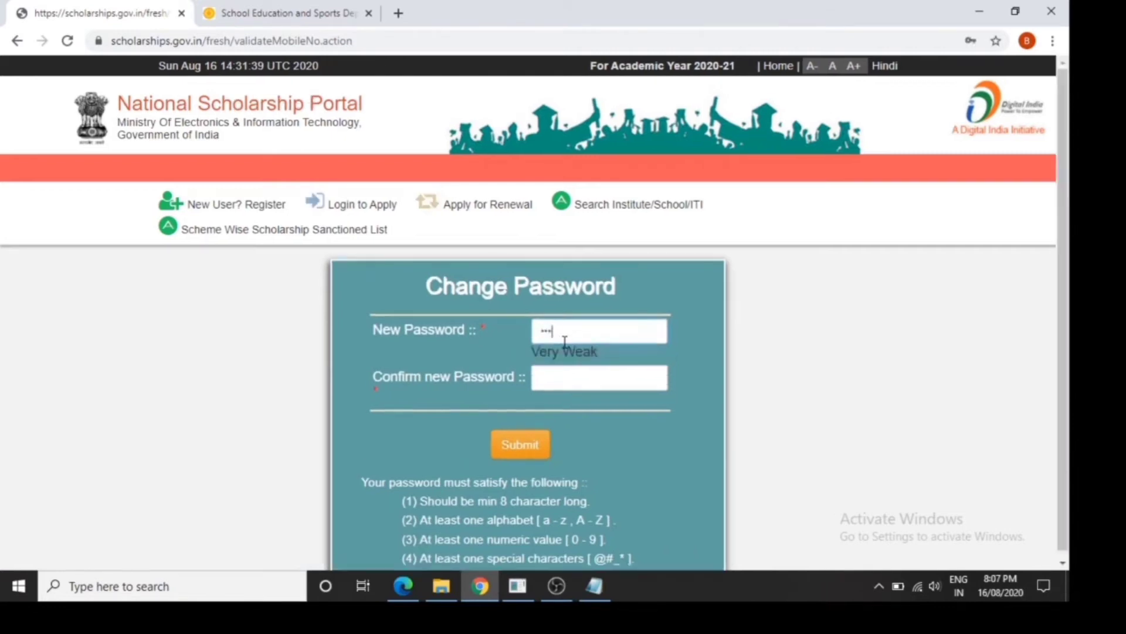
pyautogui.write('••••')
pyautogui.press('Tab')
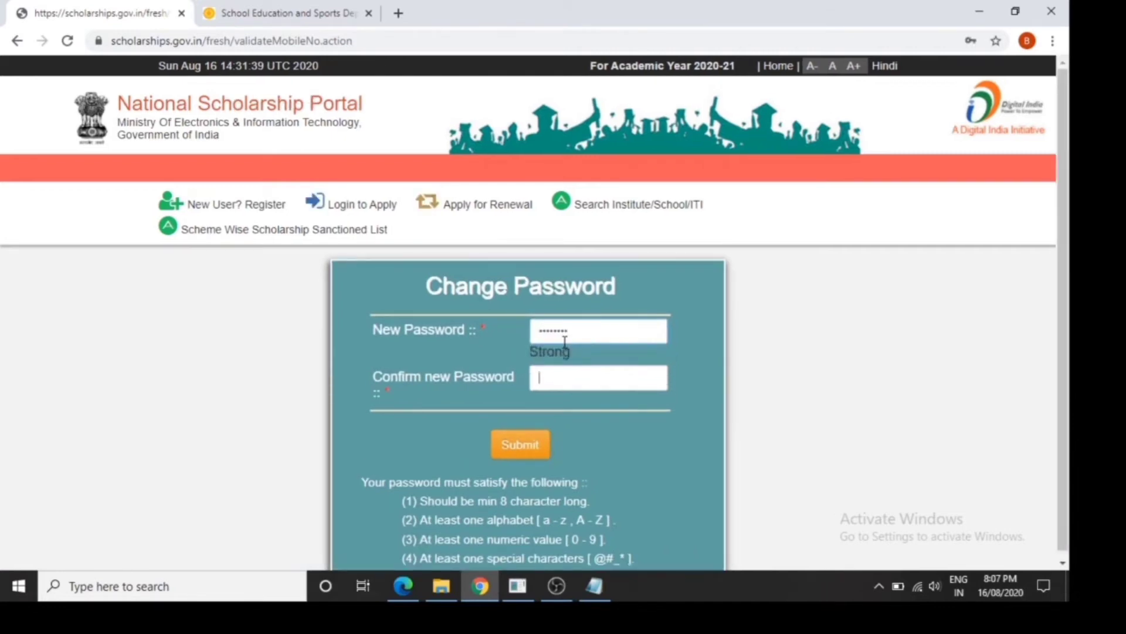
pyautogui.write('••••••')
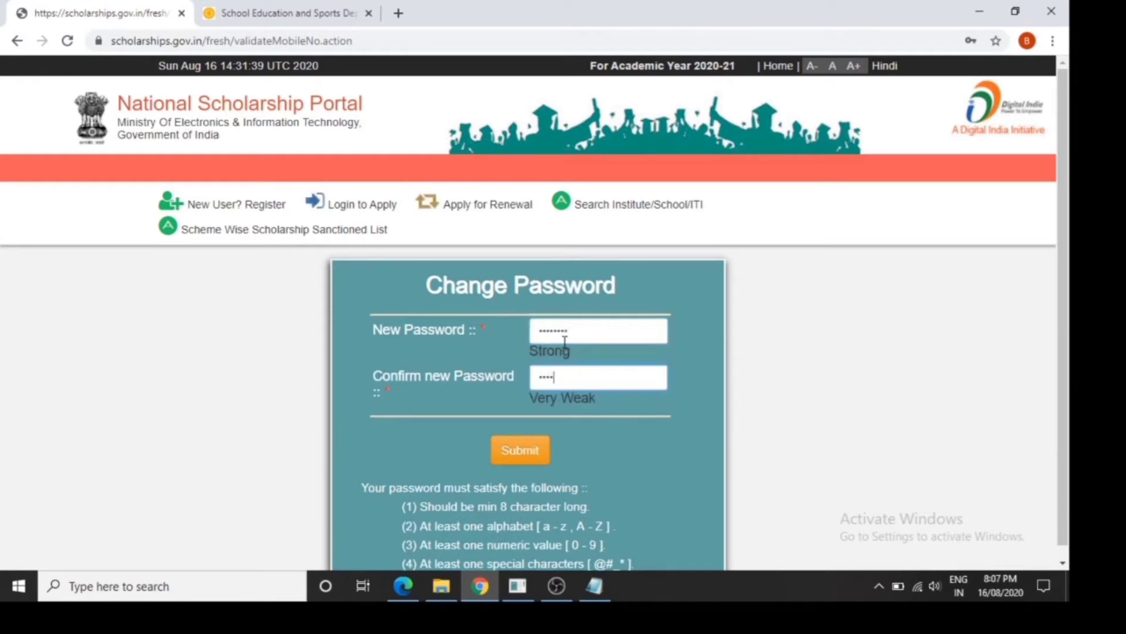
pyautogui.write('•••')
pyautogui.click(529, 452)
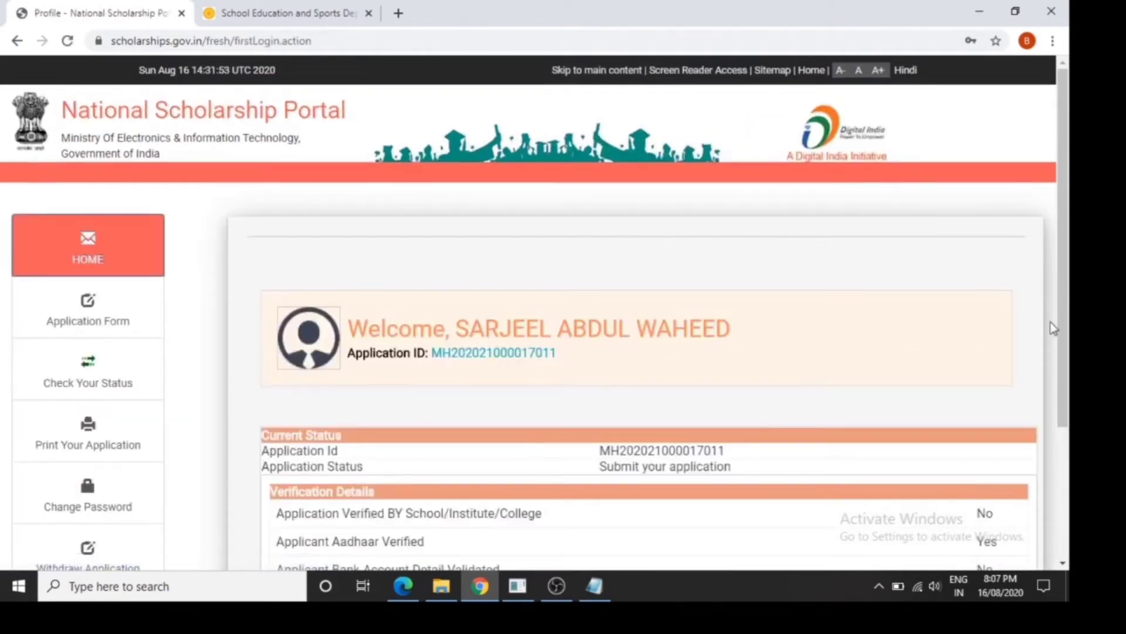
# Open the application form and set Religion to Muslim and Community/Category to GENERAL, keeping Single Girl Child as No
pyautogui.moveTo(1062, 320); pyautogui.dragTo(1069, 376)
pyautogui.click(143, 254)
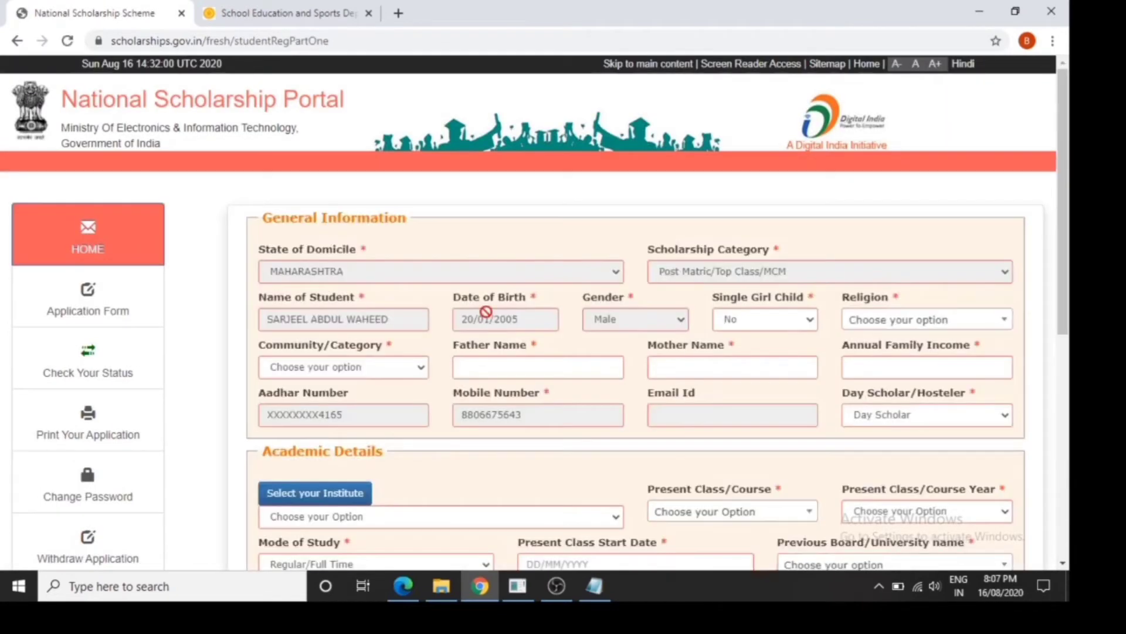
pyautogui.click(776, 323)
pyautogui.click(883, 322)
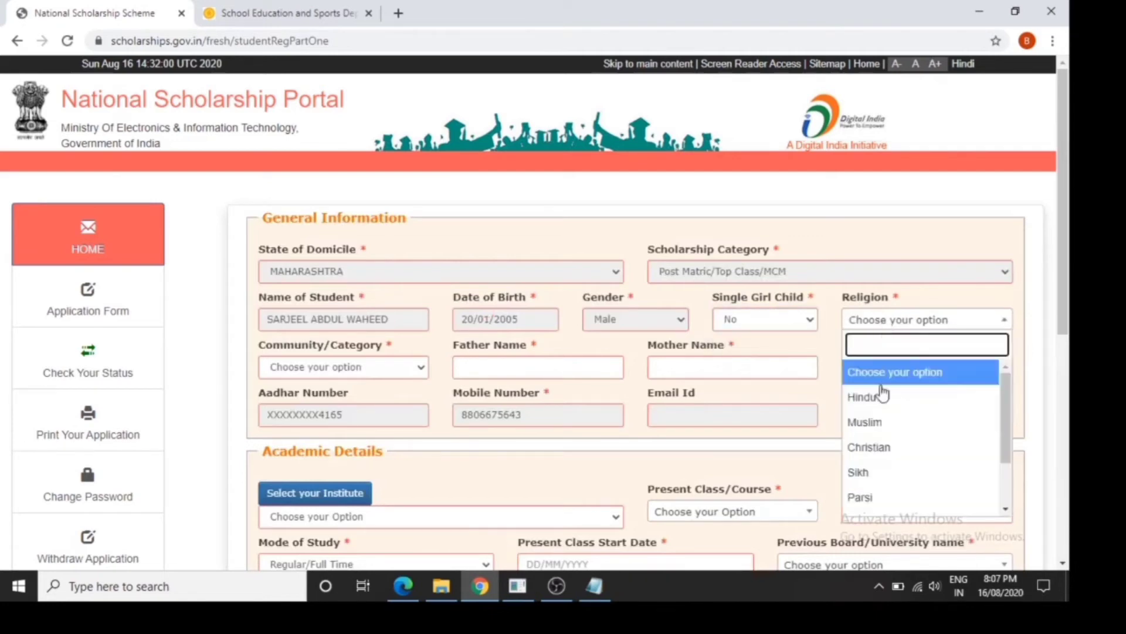
pyautogui.click(880, 423)
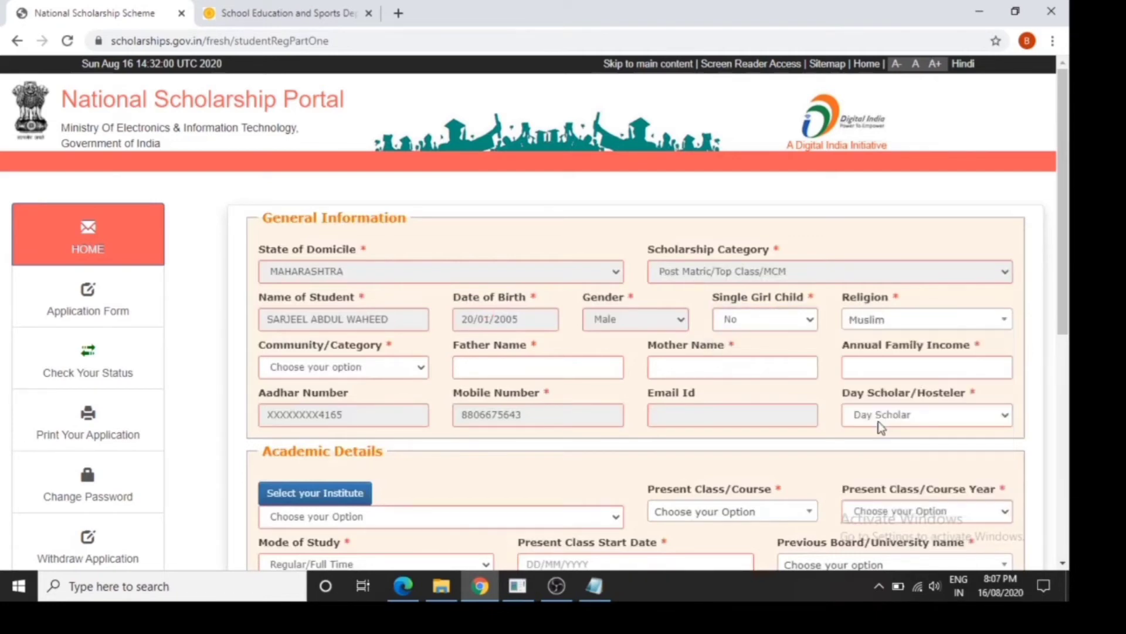
pyautogui.click(384, 375)
pyautogui.click(351, 436)
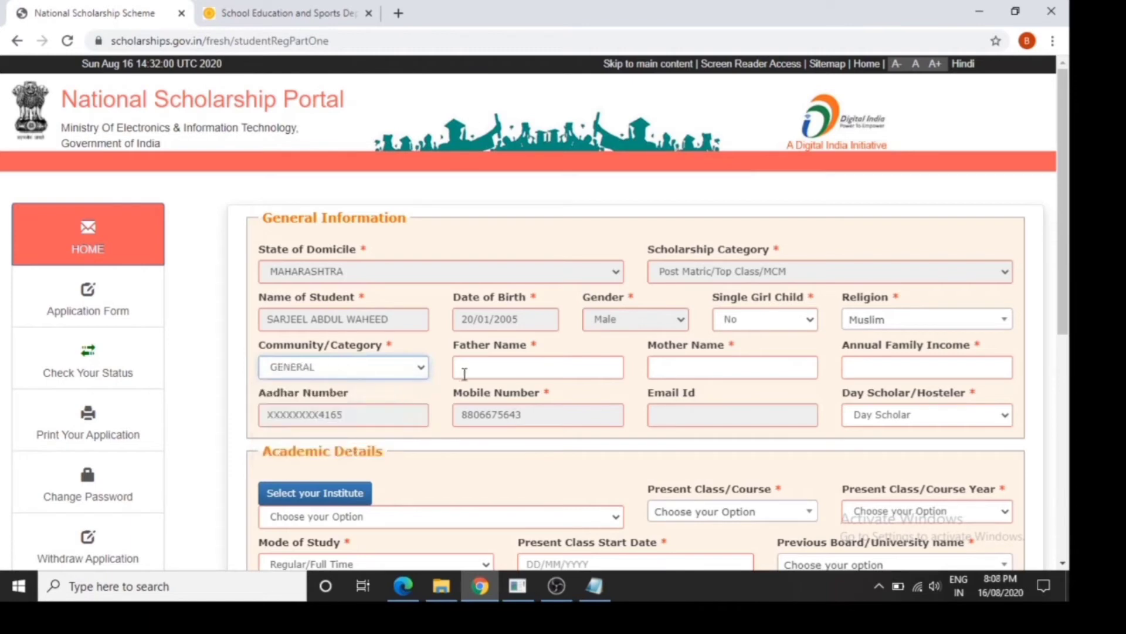
# Enter the father's name and the mother's full name in the General Information section
pyautogui.click(467, 372)
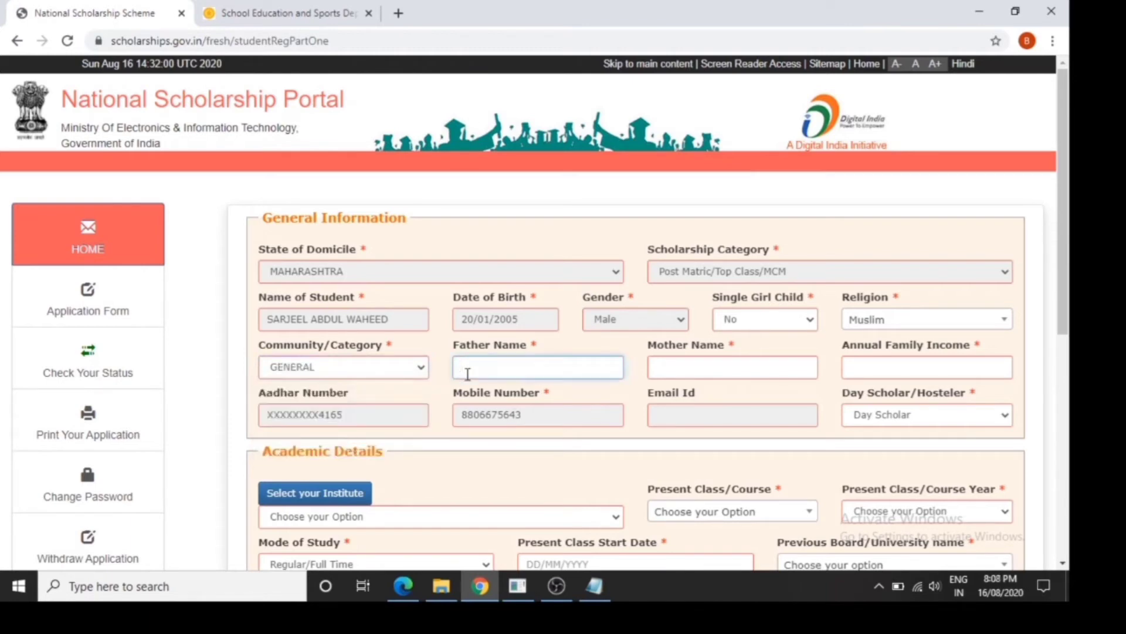
pyautogui.press('Tab')
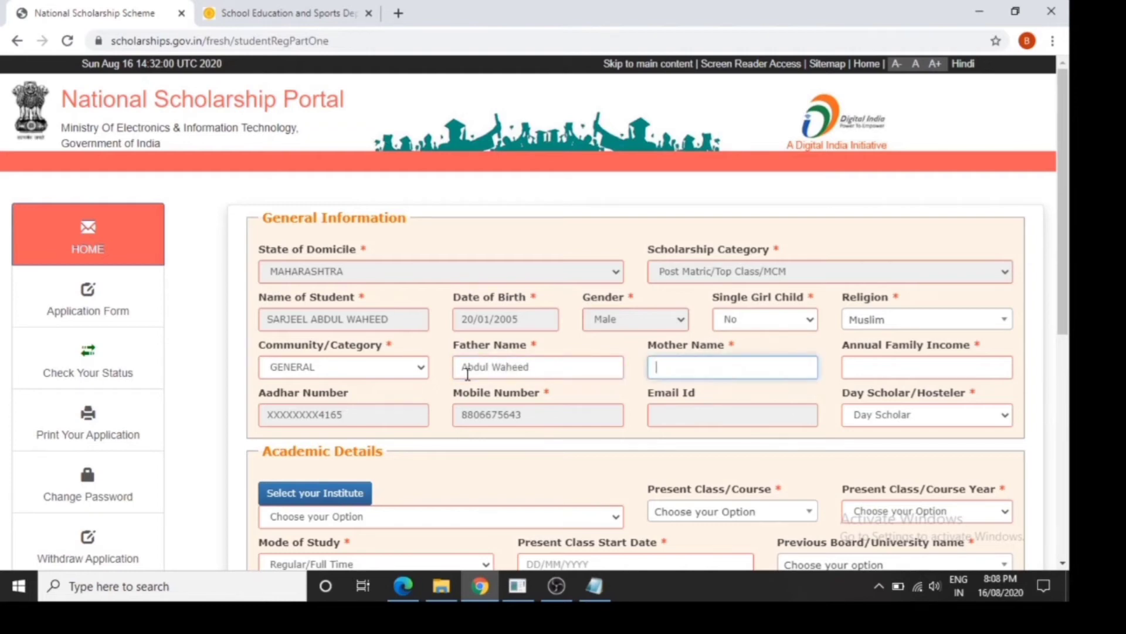
# Set Annual Family Income to 60000 and Day Scholar/Hosteler to Day Scholar
pyautogui.press('Tab')
pyautogui.write('60')
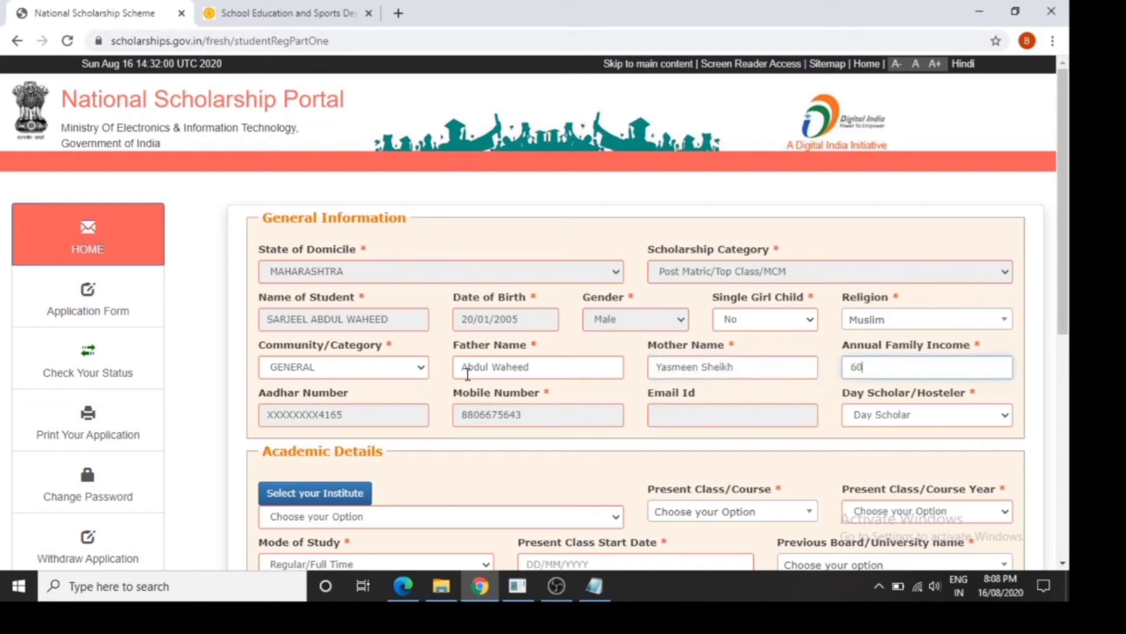
pyautogui.write('000')
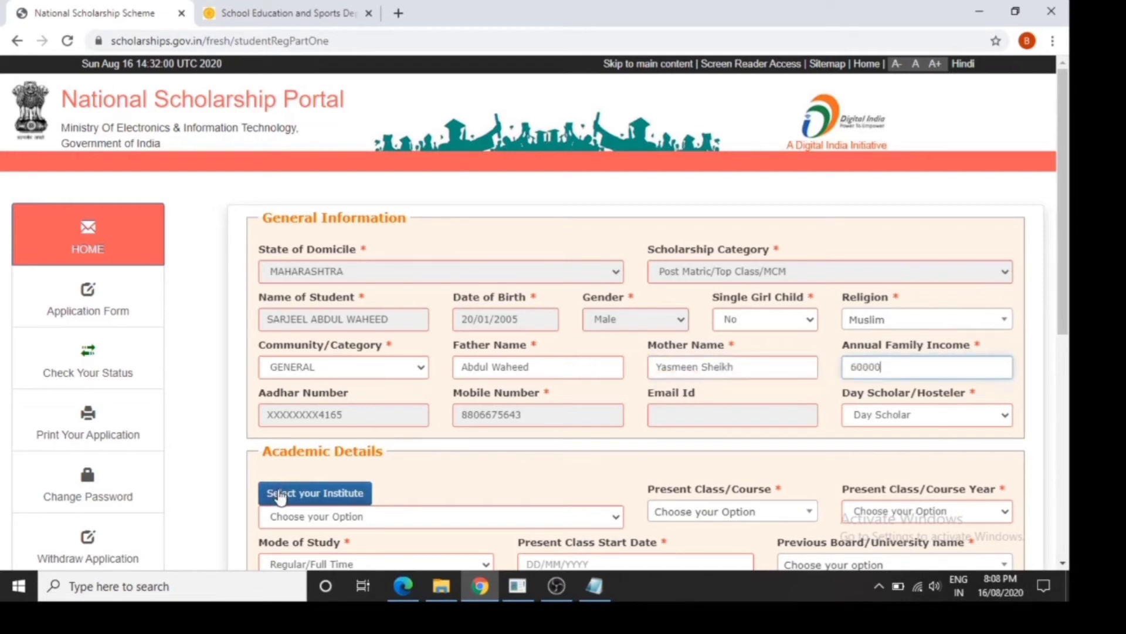
pyautogui.moveTo(1068, 315); pyautogui.dragTo(1067, 366)
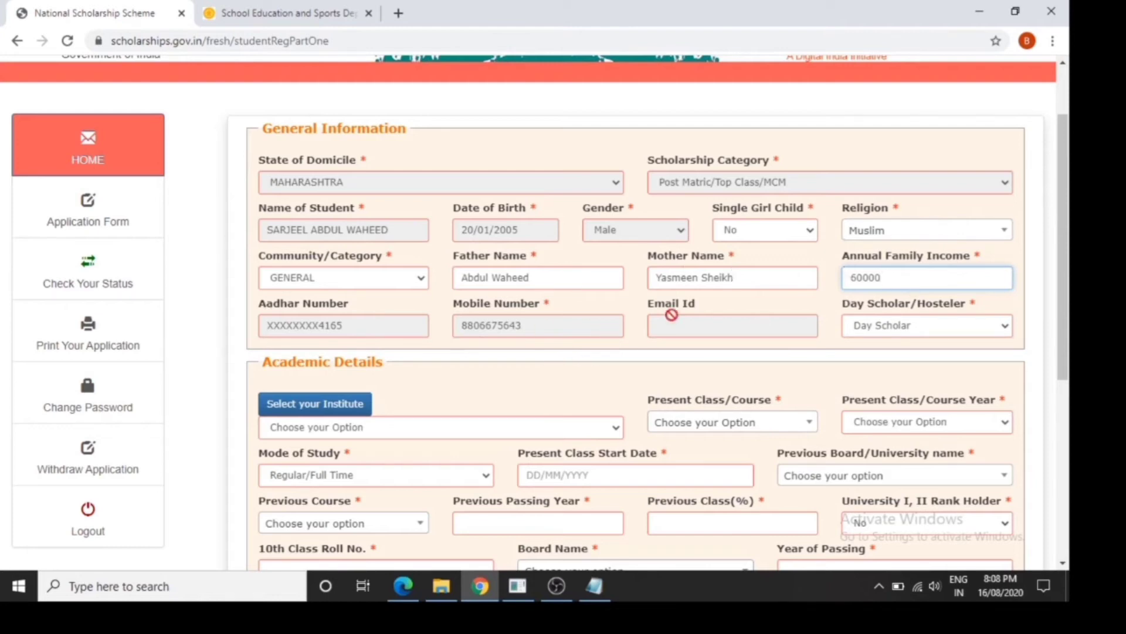
pyautogui.click(889, 332)
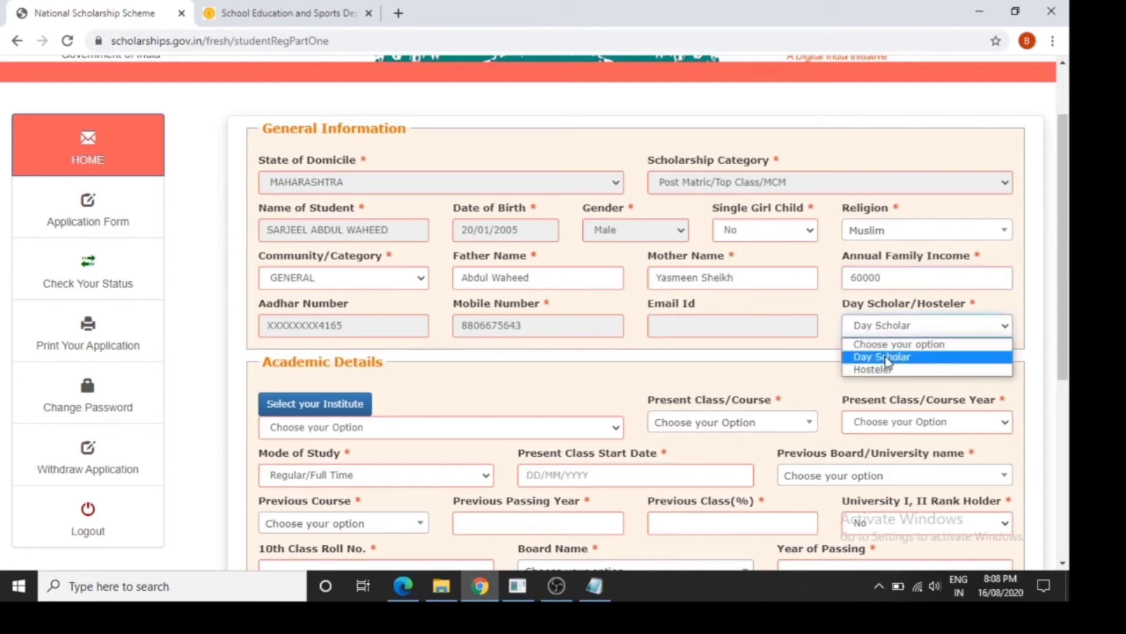
pyautogui.click(888, 358)
# Open the institute selection, set Institution State to MAHARASHTRA and Institution District to NAGPUR, and get the institution list
pyautogui.click(335, 405)
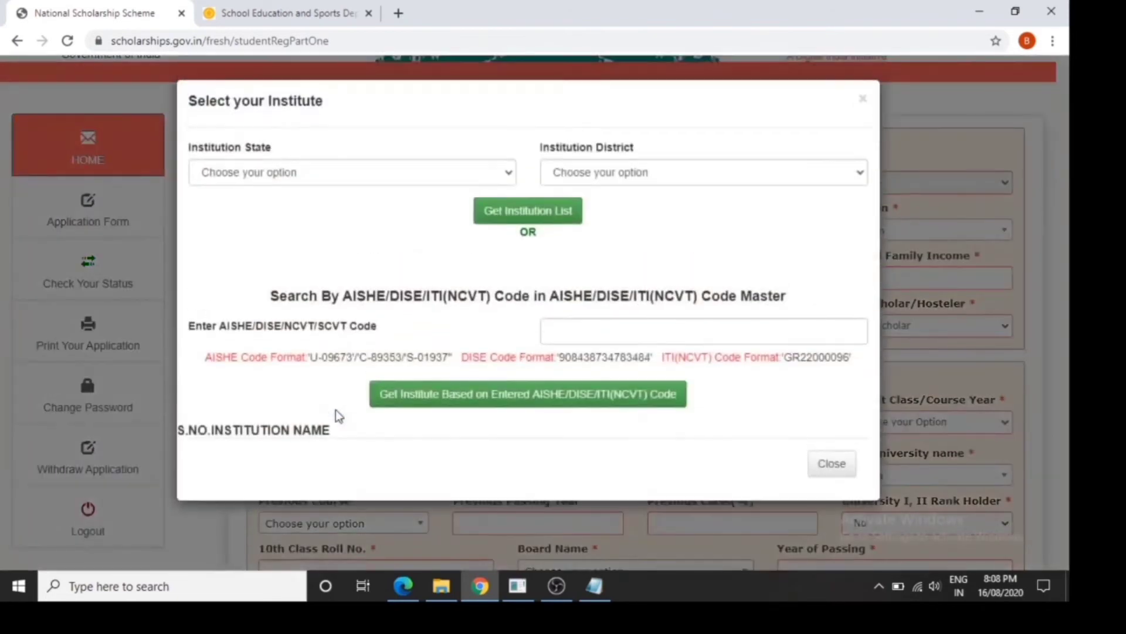
pyautogui.click(418, 176)
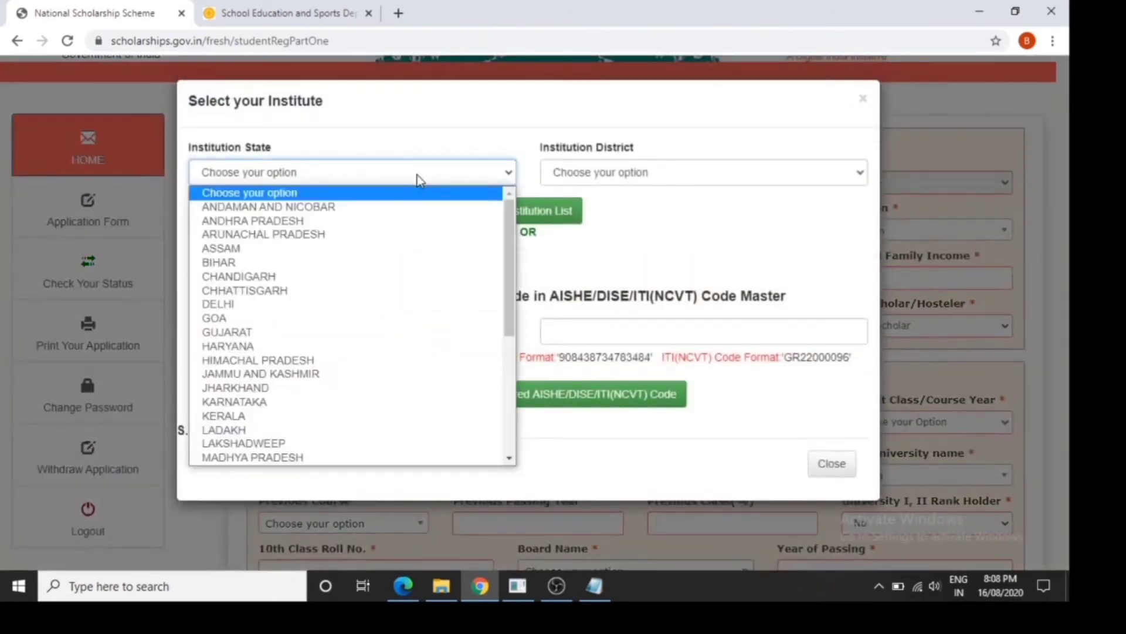
pyautogui.press('m')
pyautogui.press('m')
pyautogui.press('Return')
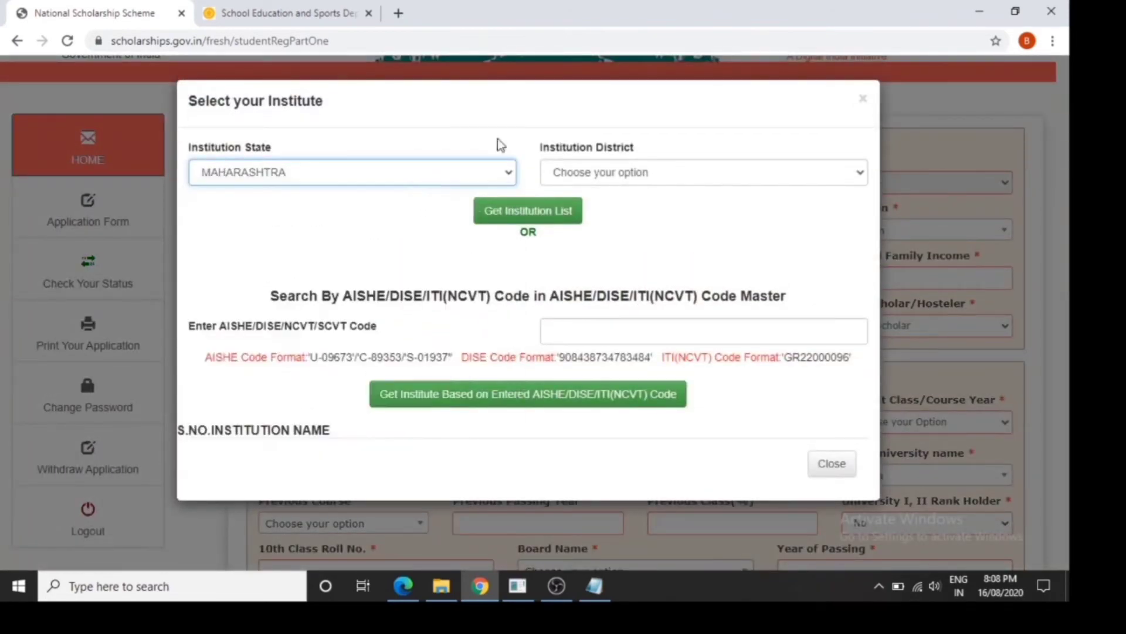
pyautogui.click(596, 172)
pyautogui.click(596, 171)
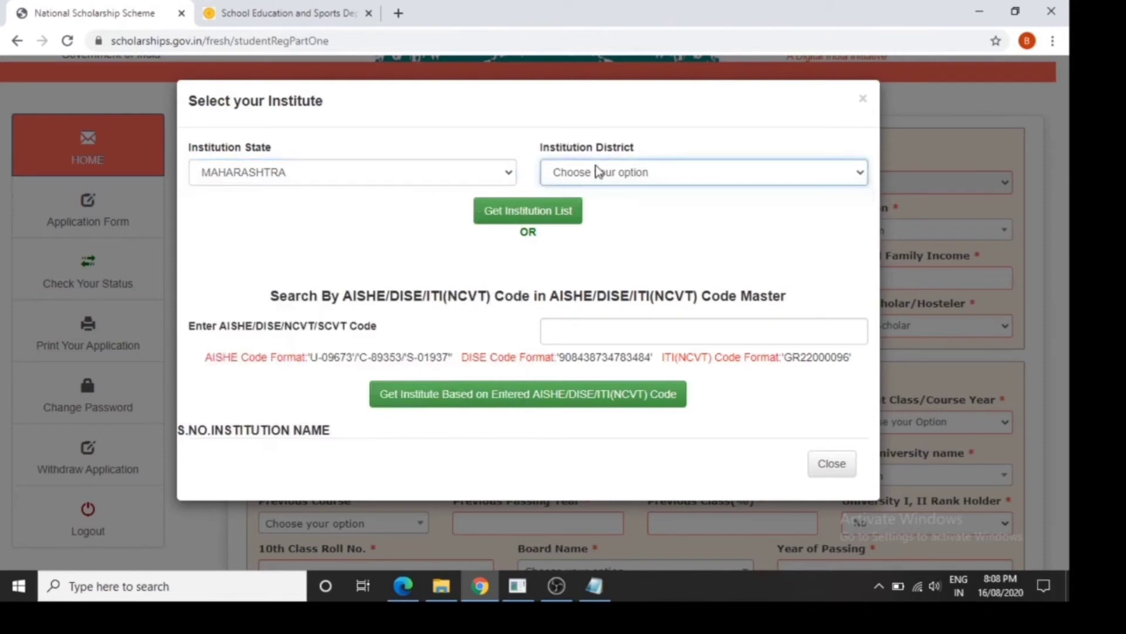
pyautogui.click(440, 167)
pyautogui.click(647, 172)
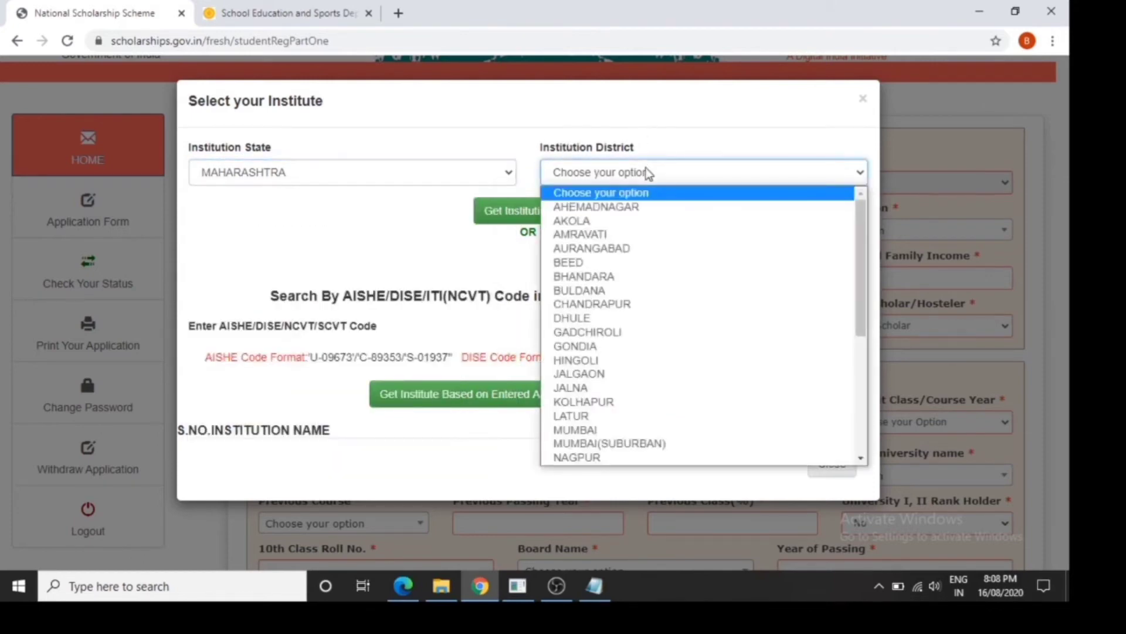
pyautogui.press('n')
pyautogui.press('Return')
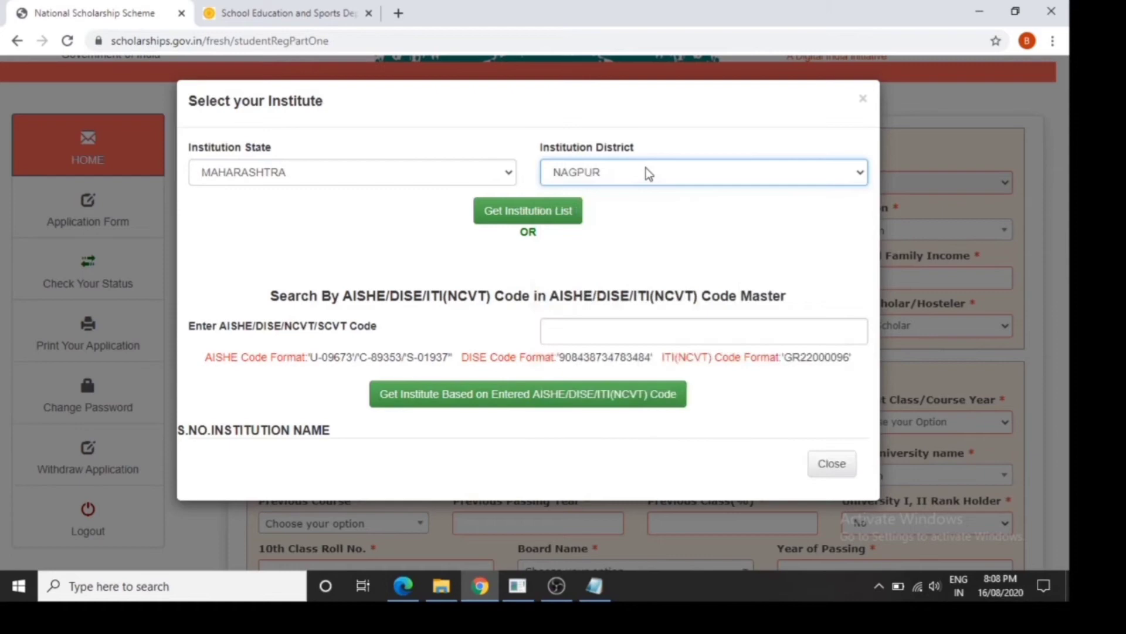
pyautogui.click(554, 212)
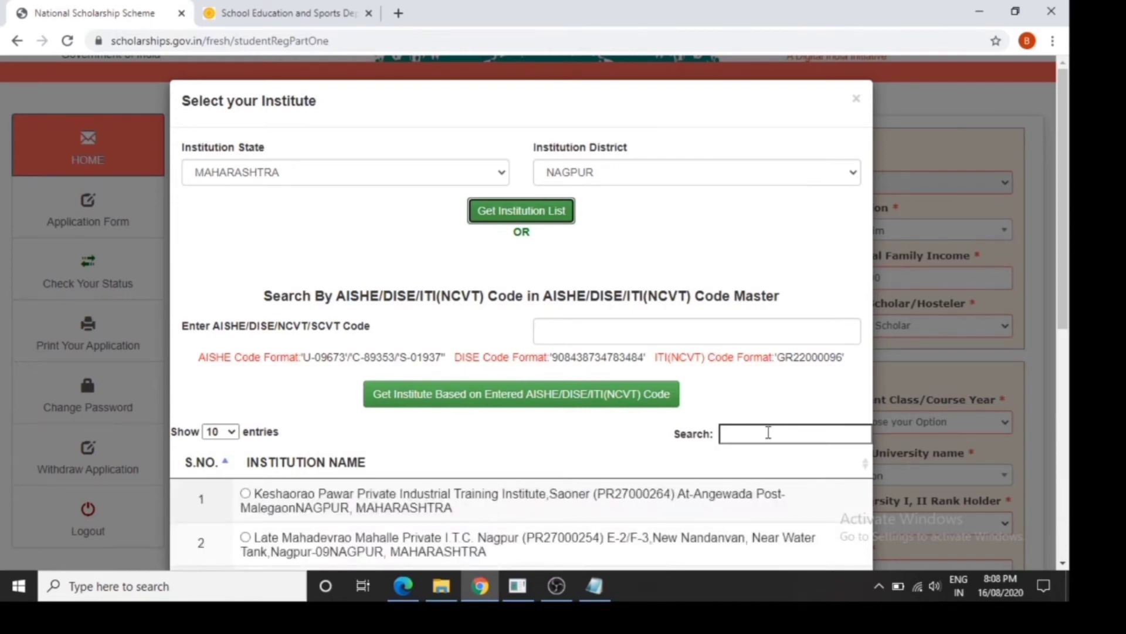
# Search the institution list for "azad" and select MOULANA ABDULKALAM AZAD URDU HIGH SCH, ASI NAGAR, as the student's institute
pyautogui.click(769, 432)
pyautogui.write('azad')
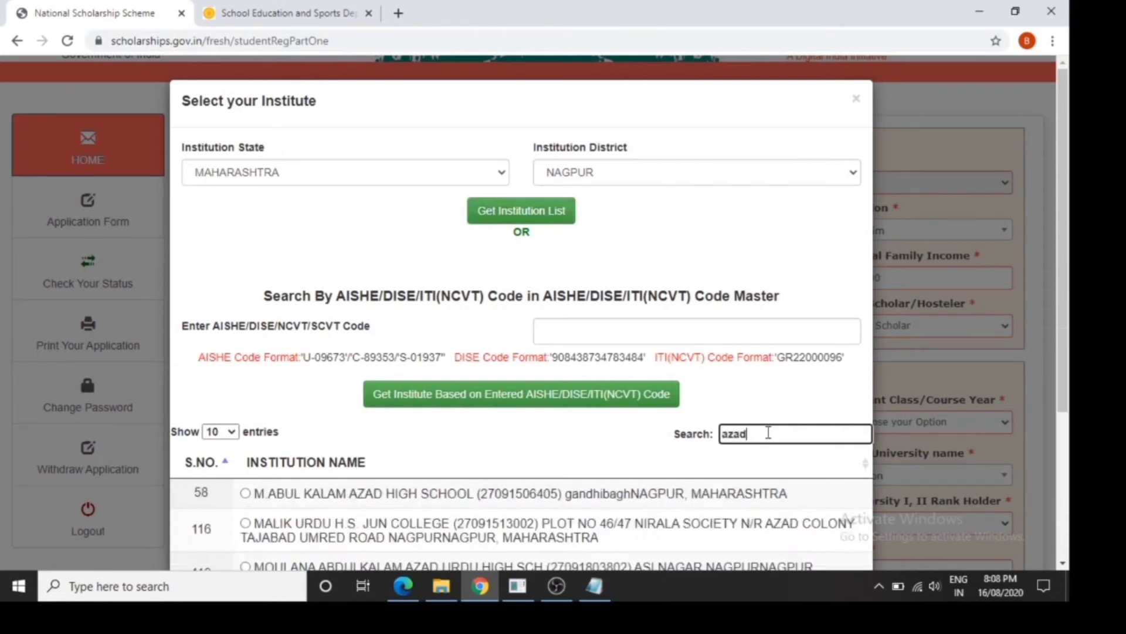
pyautogui.scroll(-2, 1069, 437)
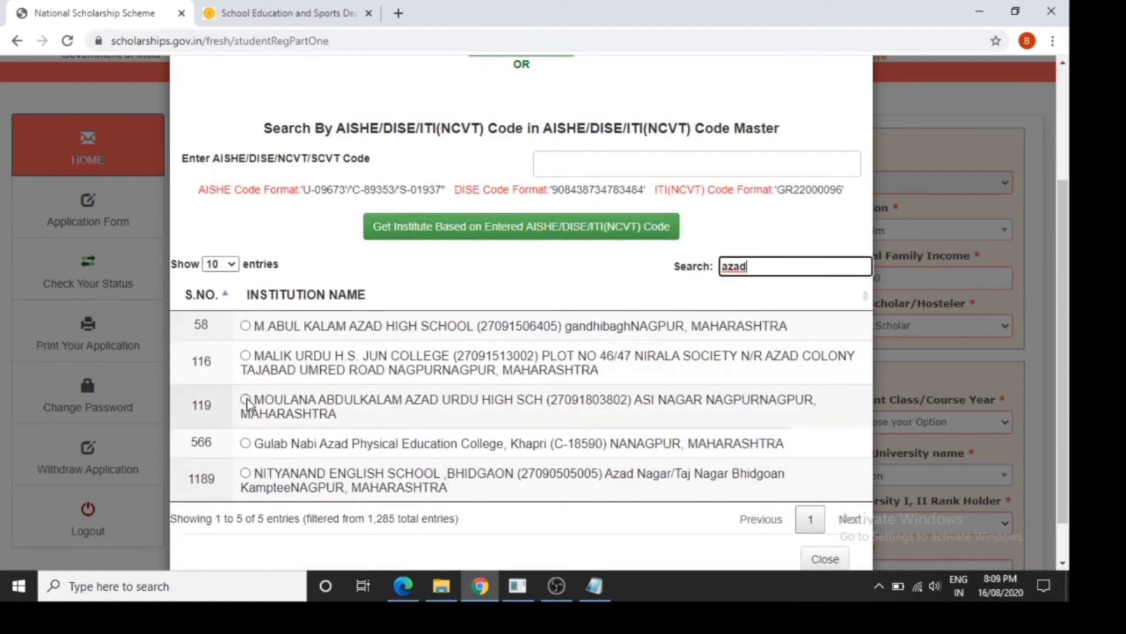
pyautogui.click(246, 400)
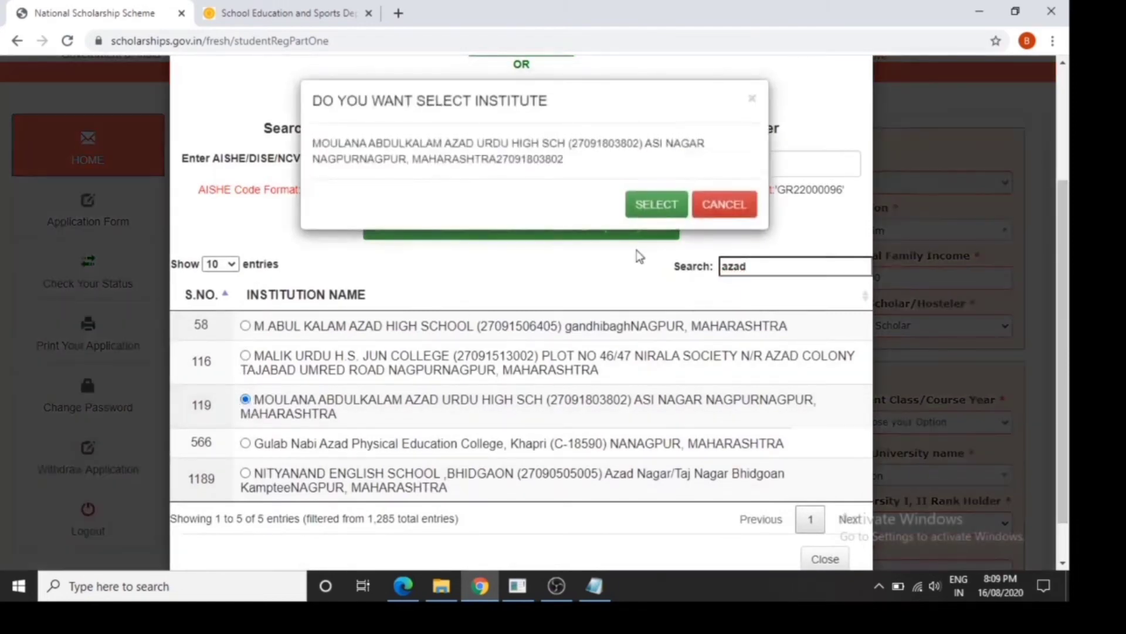
pyautogui.click(649, 215)
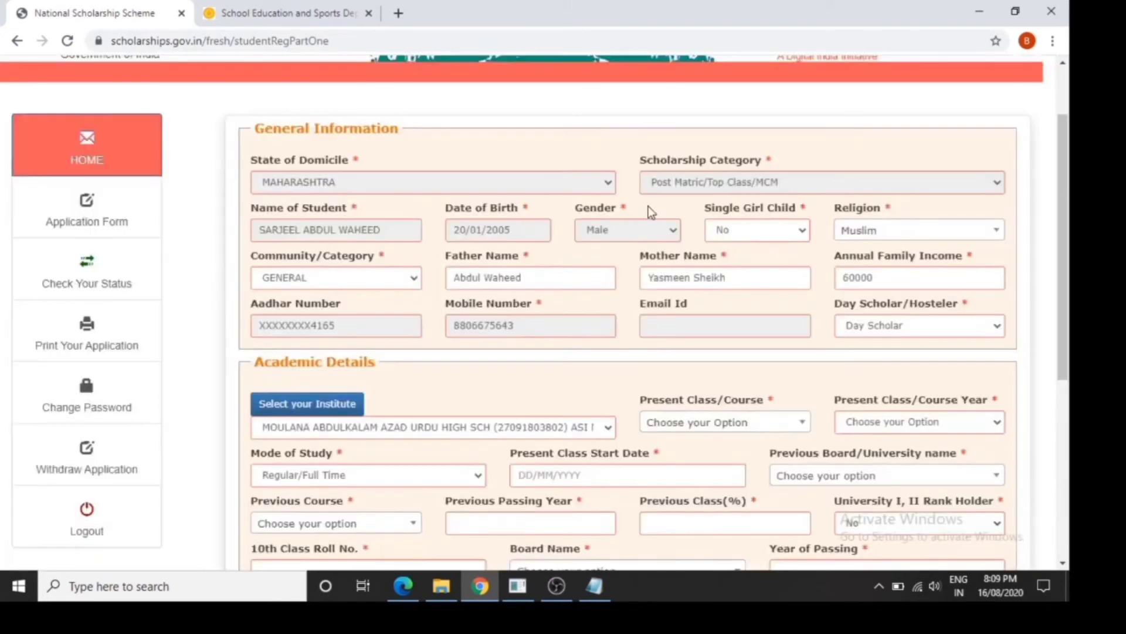
# Set Present Class/Course to XI, Present Class/Course Year to 1 and Present Class Start Date to 01/08/2020
pyautogui.click(750, 427)
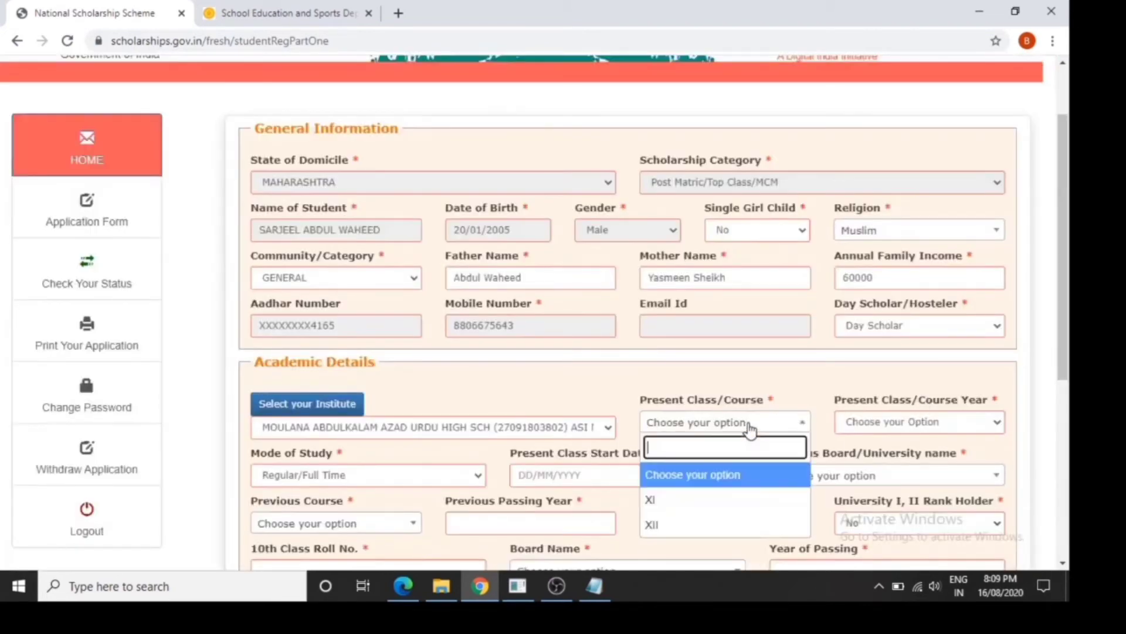
pyautogui.click(713, 500)
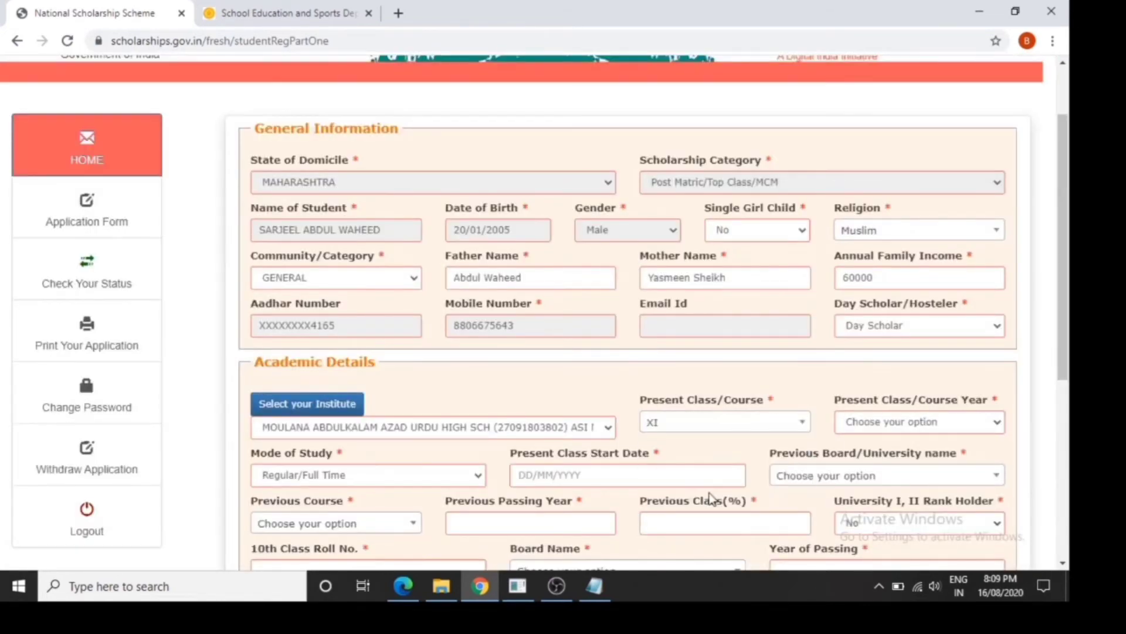
pyautogui.click(879, 426)
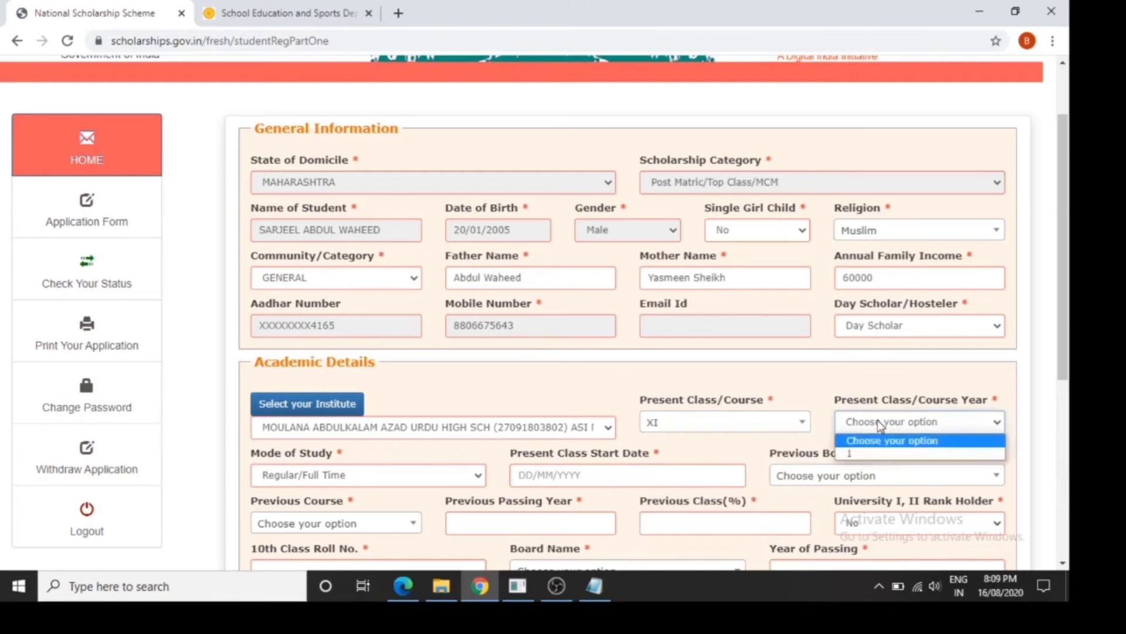
pyautogui.click(866, 455)
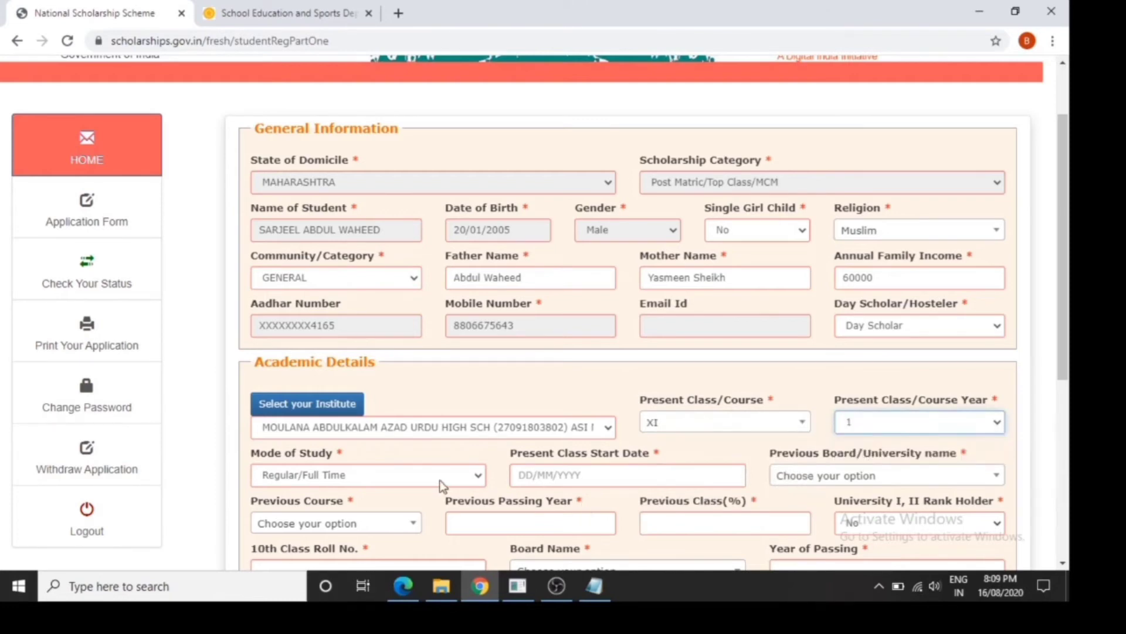
pyautogui.click(541, 480)
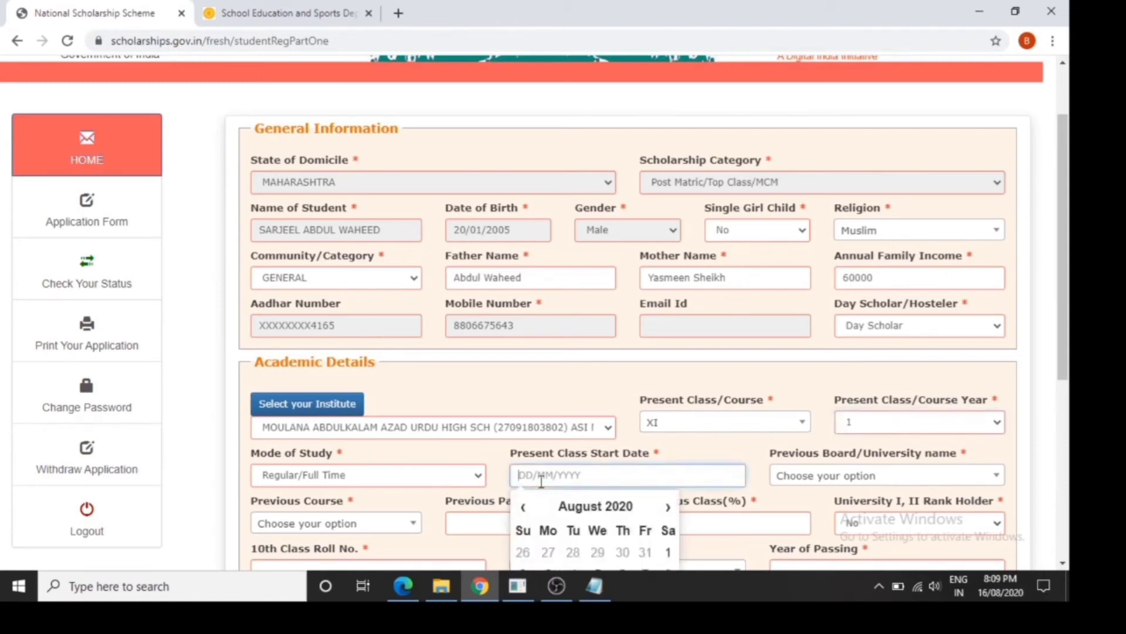
pyautogui.write('01')
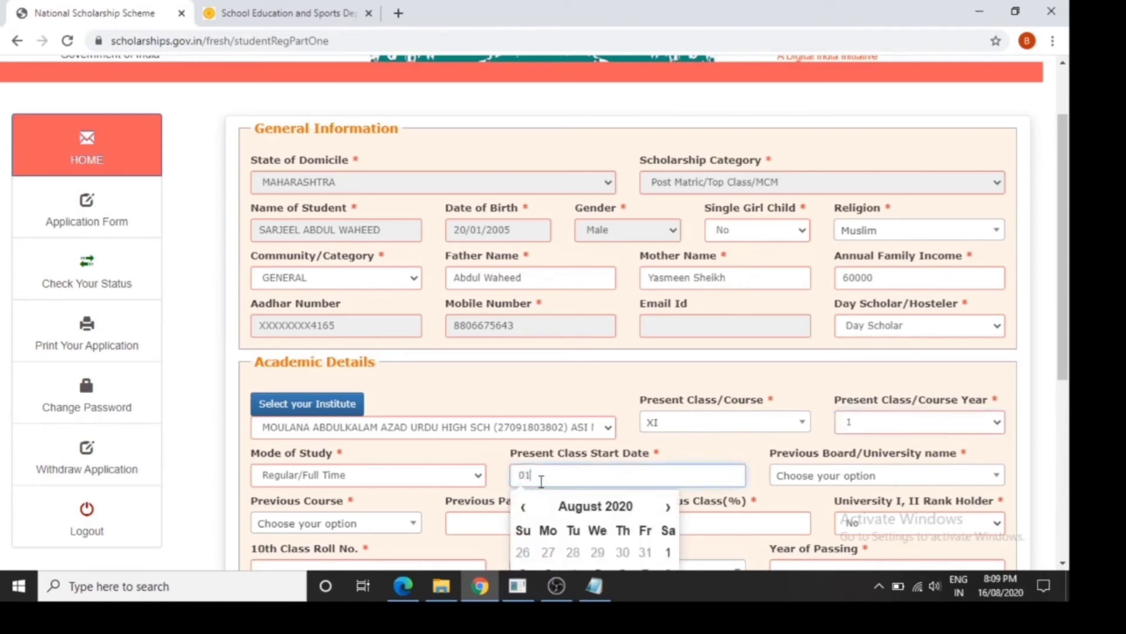
pyautogui.click(668, 551)
# Set Previous Board/University name to the Maharashtra State Board of Secondary & Higher Secondary Education
pyautogui.moveTo(1070, 346); pyautogui.dragTo(1072, 452)
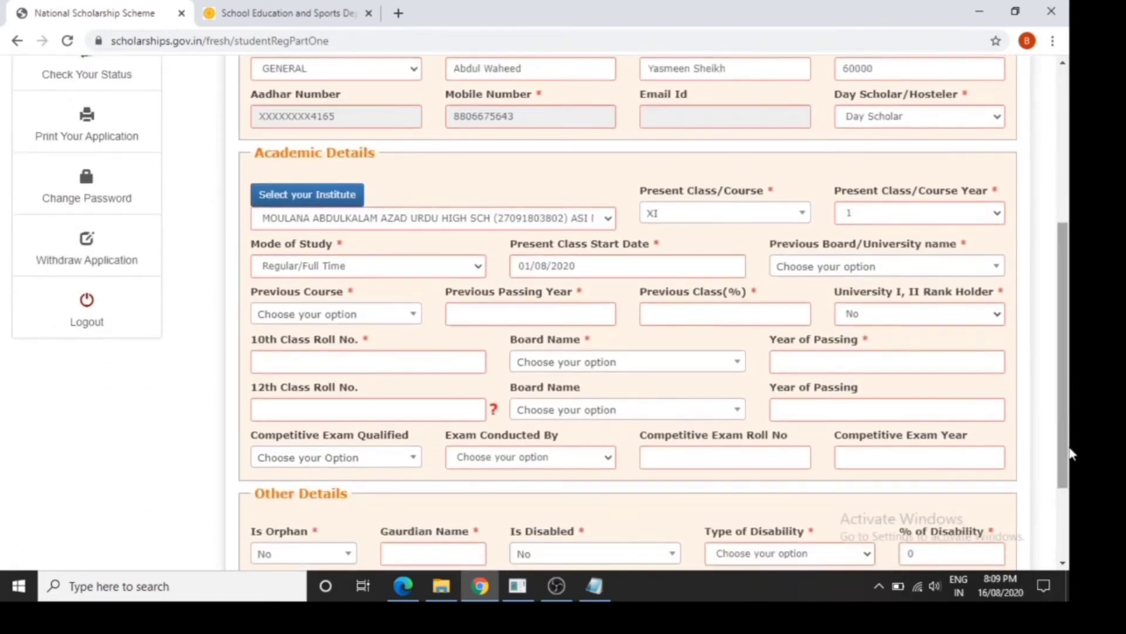
pyautogui.click(794, 276)
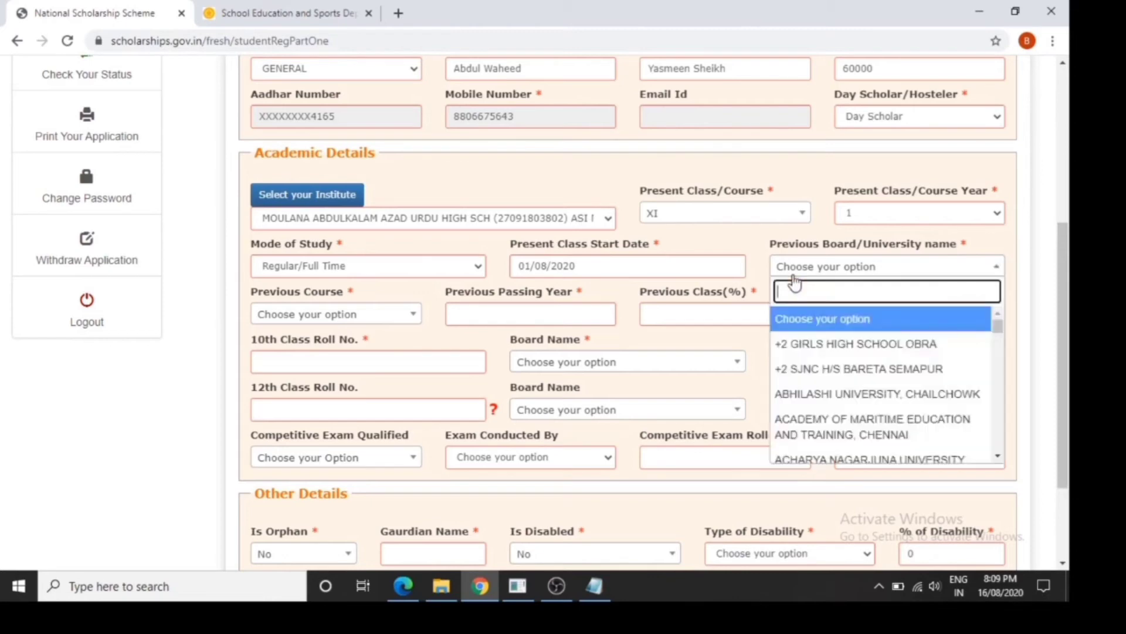
pyautogui.write('maharasht')
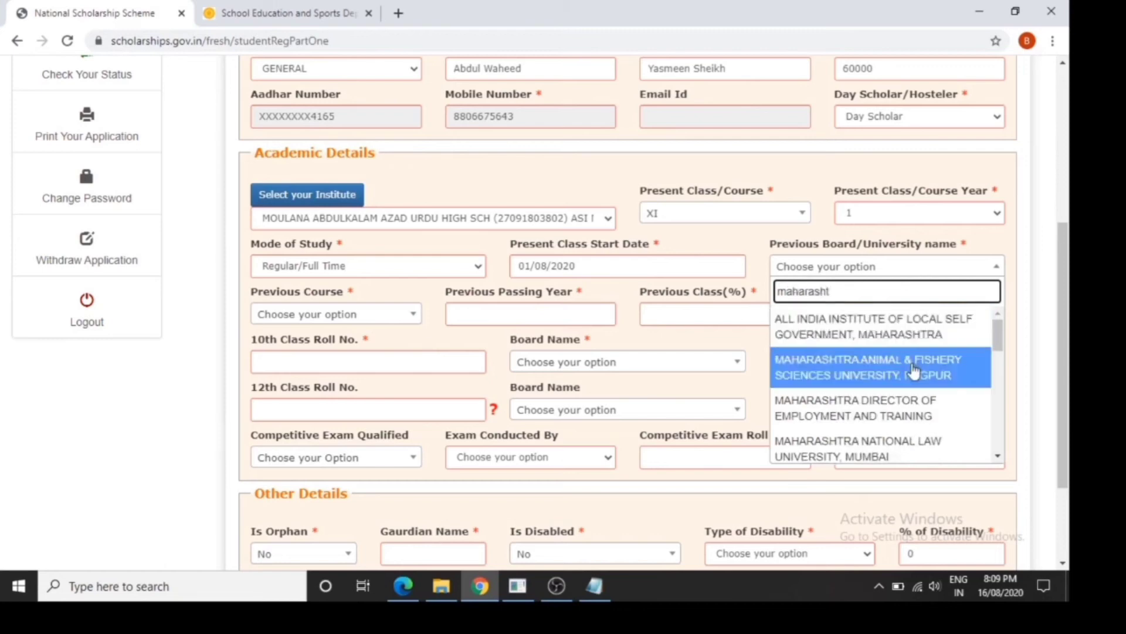
pyautogui.moveTo(997, 352); pyautogui.dragTo(995, 378)
pyautogui.click(936, 408)
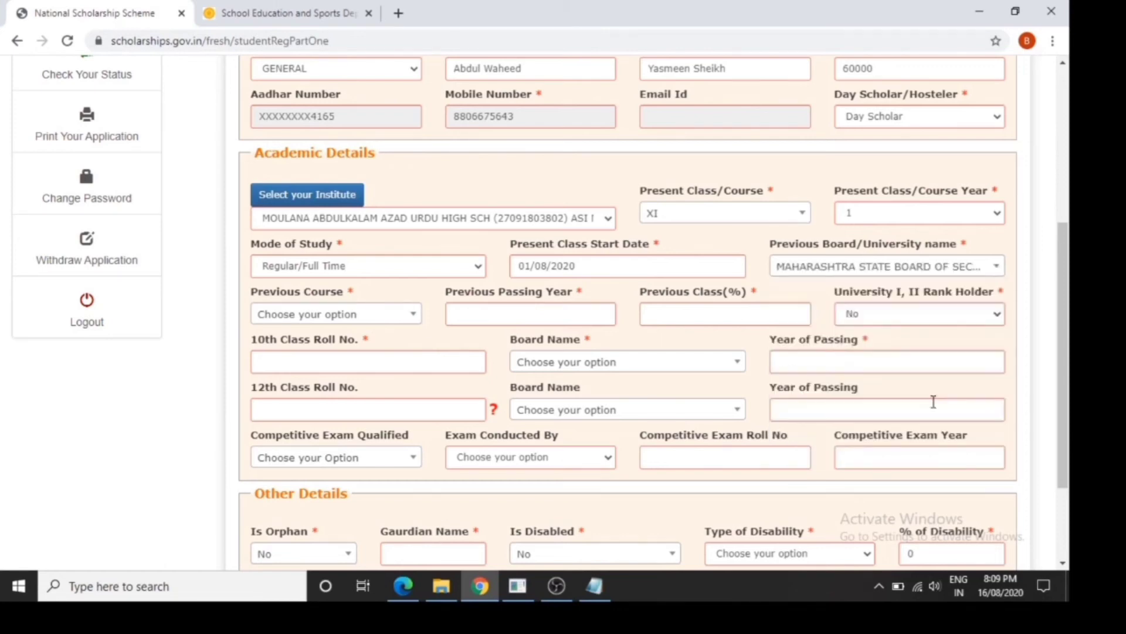
# Set Previous Course to 10th, Previous Passing Year to 2020 and Previous Class(%) to 50
pyautogui.click(402, 324)
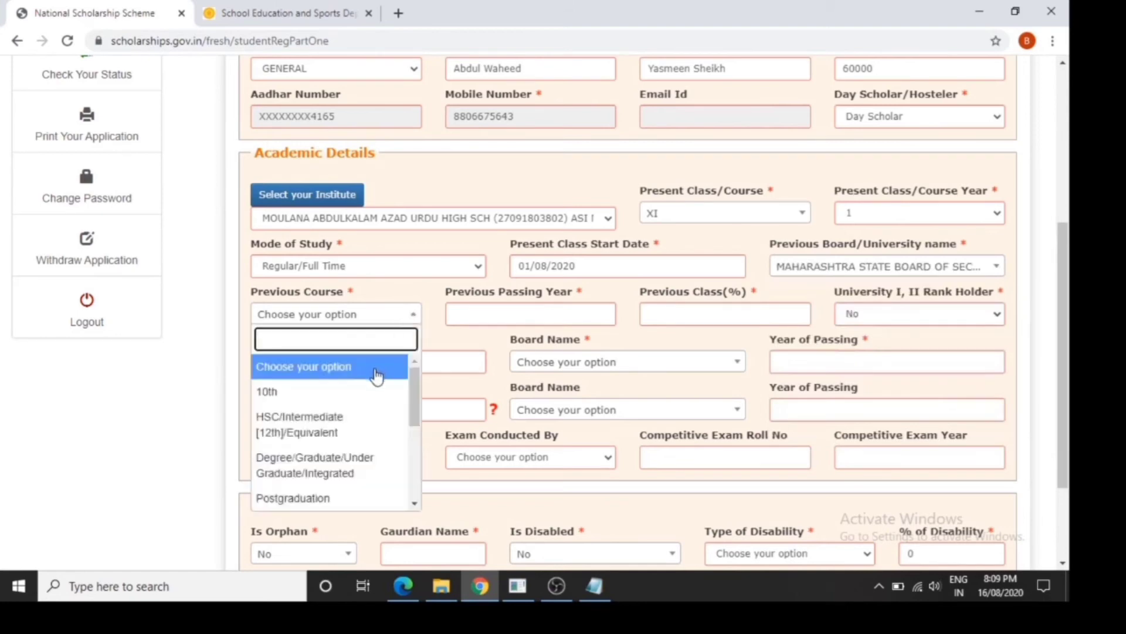
pyautogui.click(370, 392)
pyautogui.click(502, 313)
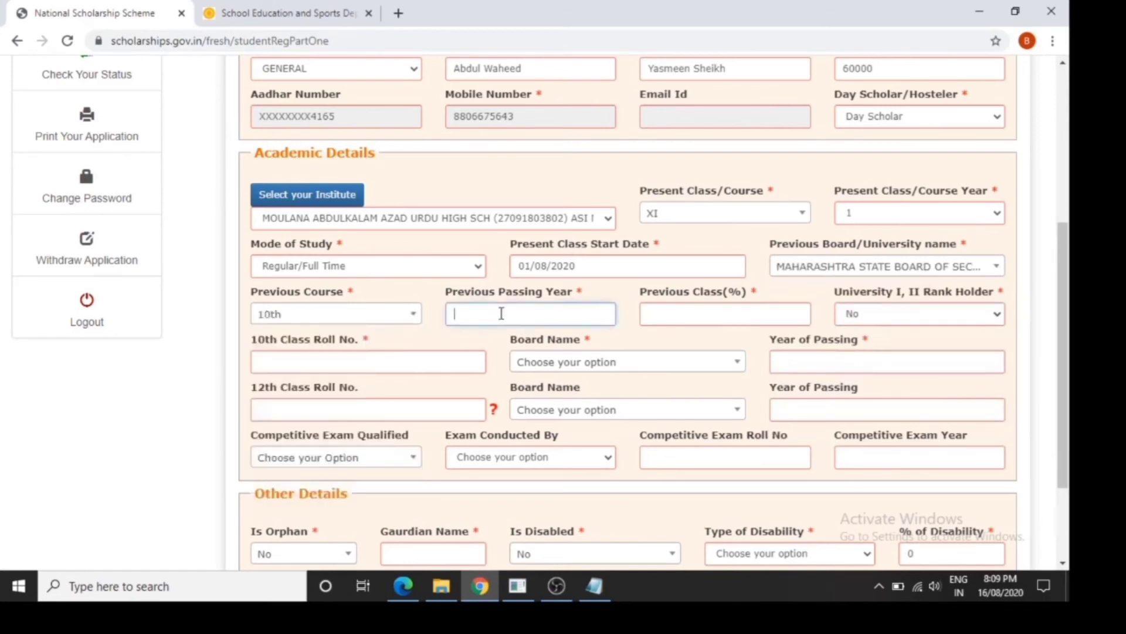
pyautogui.write('2020')
pyautogui.press('Tab')
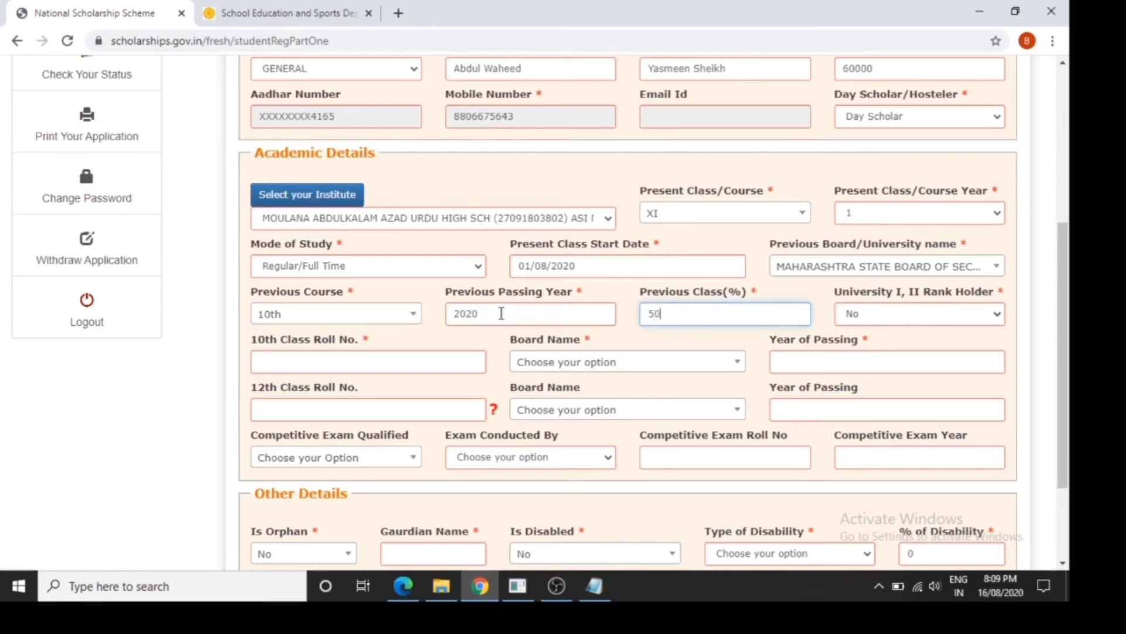
pyautogui.press('Tab')
# Enter the 10th class roll number, with Maharashtra State Board of Secondary & Higher Secondary Education, Pune as board and 2020 as year of passing
pyautogui.click(412, 366)
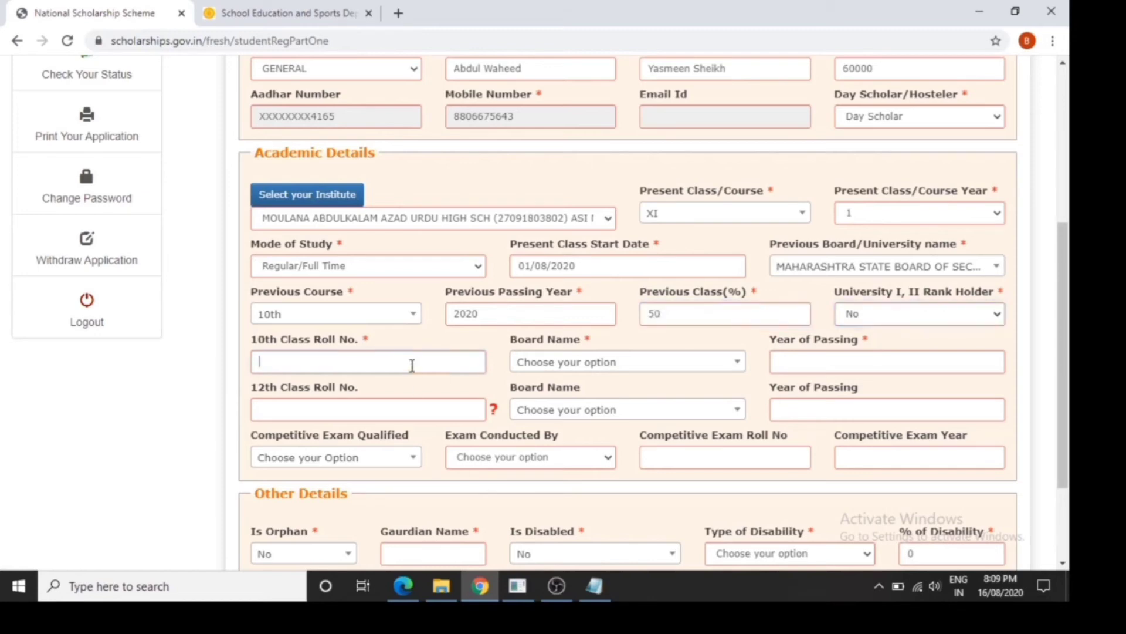
pyautogui.press('Tab')
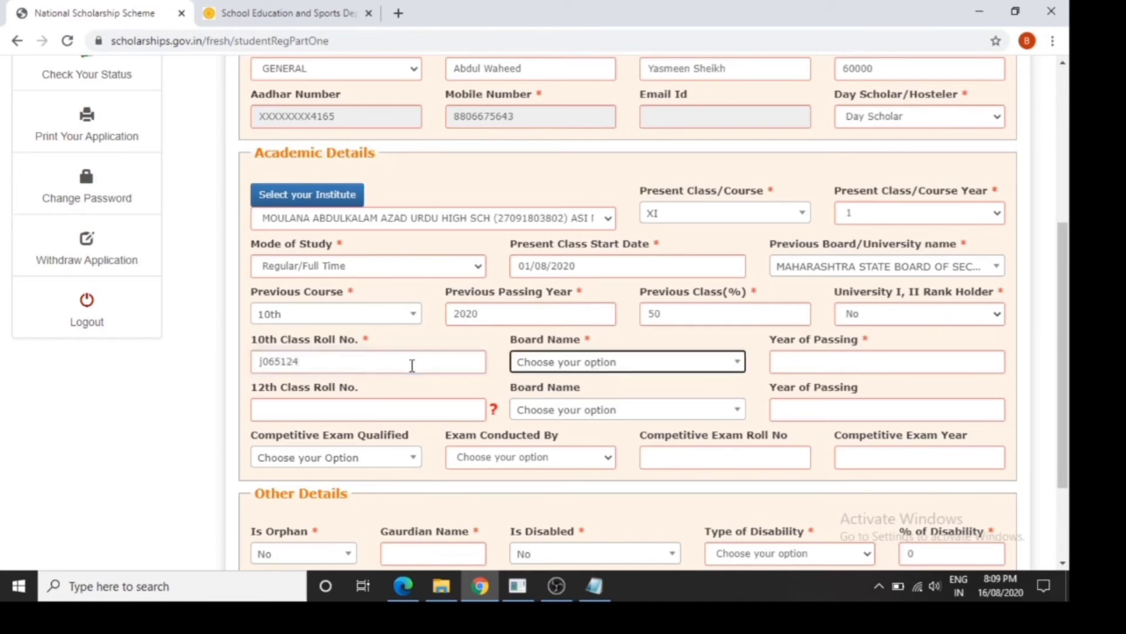
pyautogui.click(523, 367)
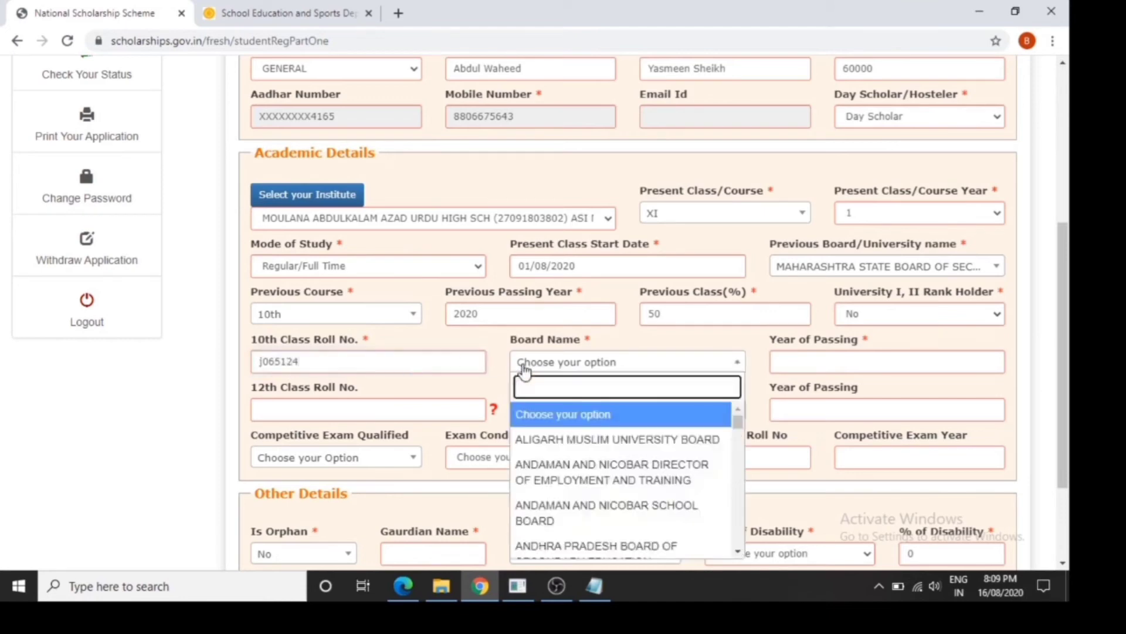
pyautogui.write('maha')
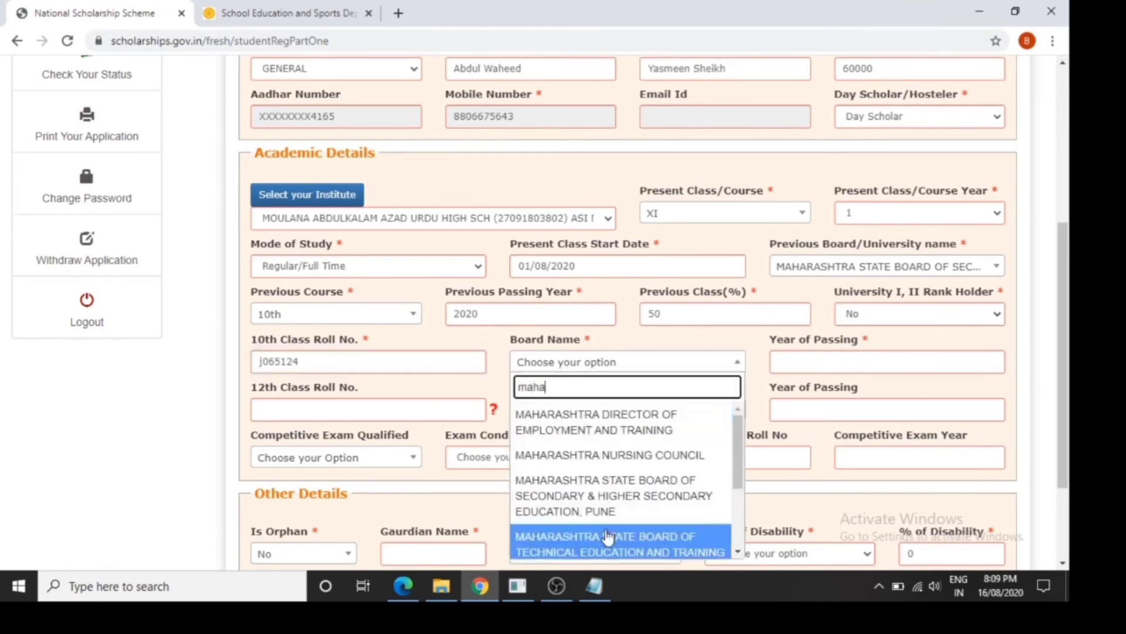
pyautogui.click(608, 503)
pyautogui.click(846, 354)
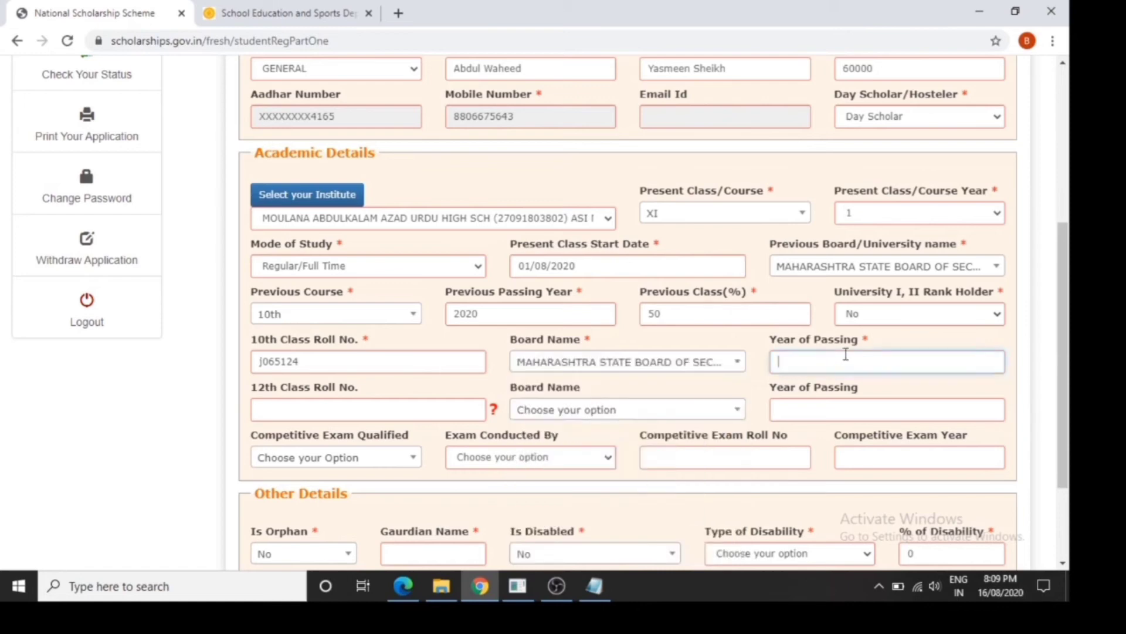
pyautogui.write('2020')
pyautogui.click(594, 488)
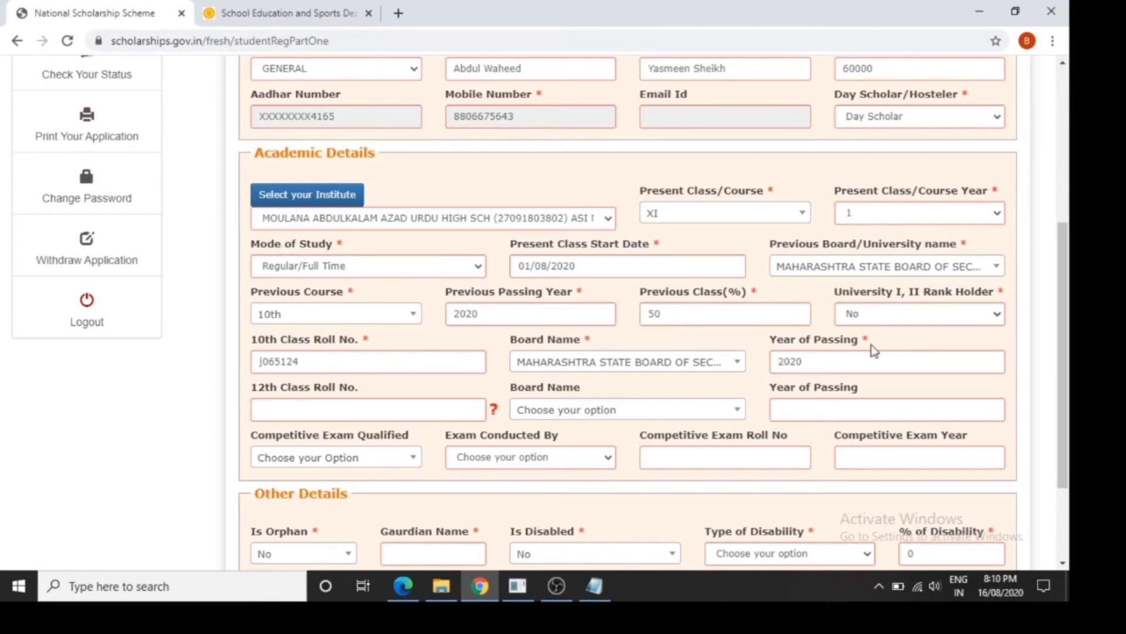
# Set Marital Status to Un Married and Parents Profession to Others in the Other Details section
pyautogui.moveTo(1064, 428); pyautogui.dragTo(1069, 501)
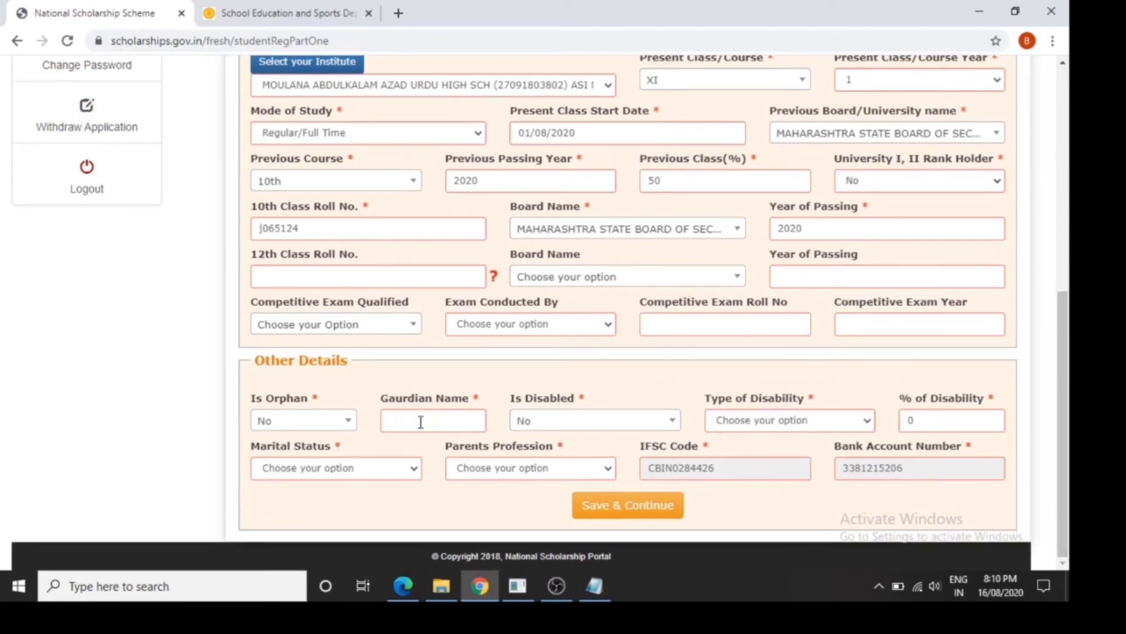
pyautogui.click(349, 470)
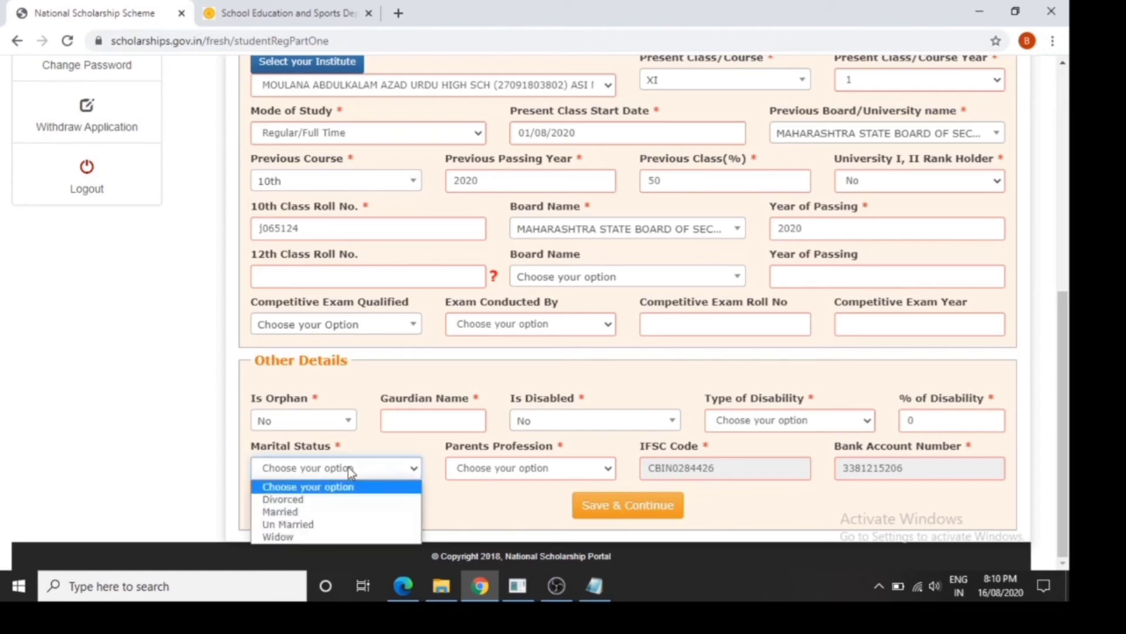
pyautogui.click(310, 527)
pyautogui.click(474, 470)
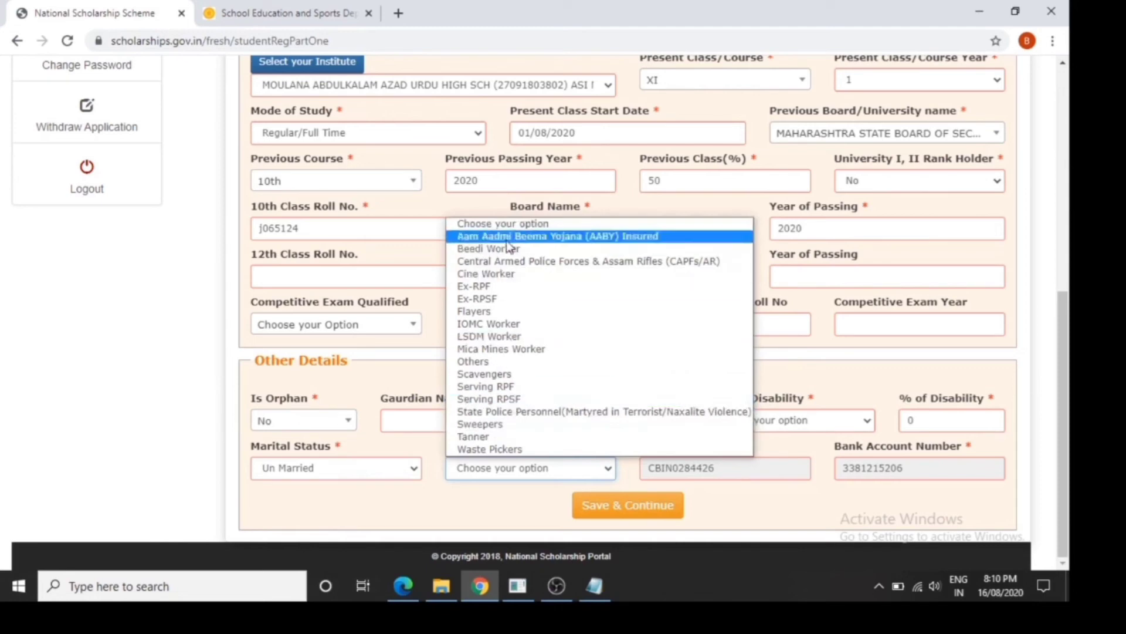
pyautogui.click(520, 362)
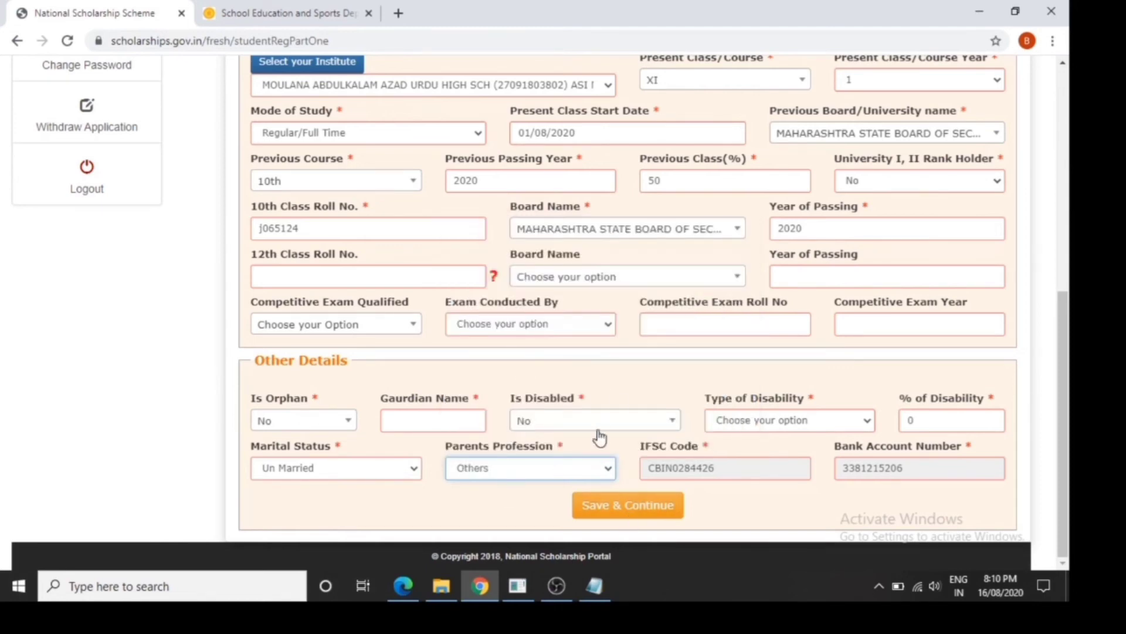
pyautogui.moveTo(1064, 444); pyautogui.dragTo(1070, 405)
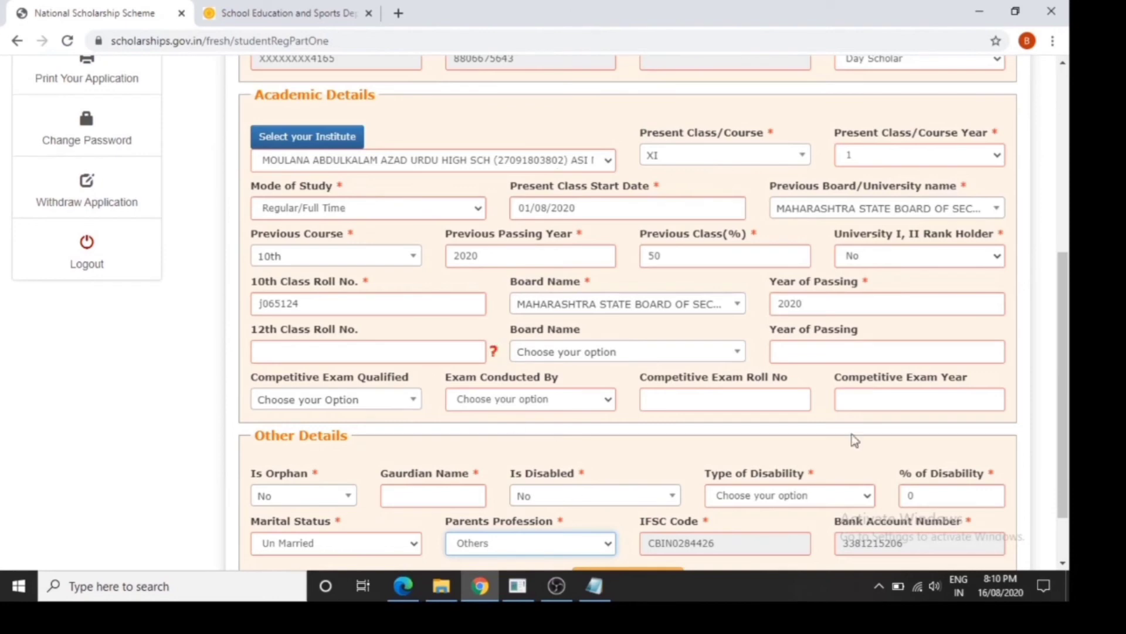
pyautogui.scroll(-2, 1065, 381)
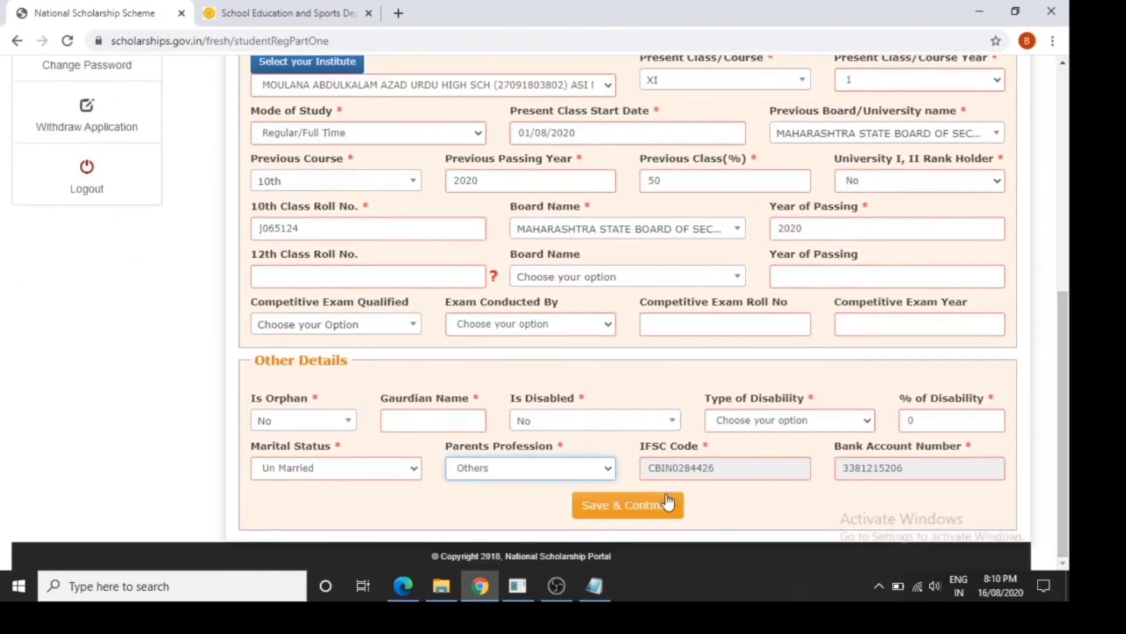
# Save the first part of the application, and set District to NAGPUR and Block/Taluk to Nagpur (Urban) in Contact Details
pyautogui.click(667, 503)
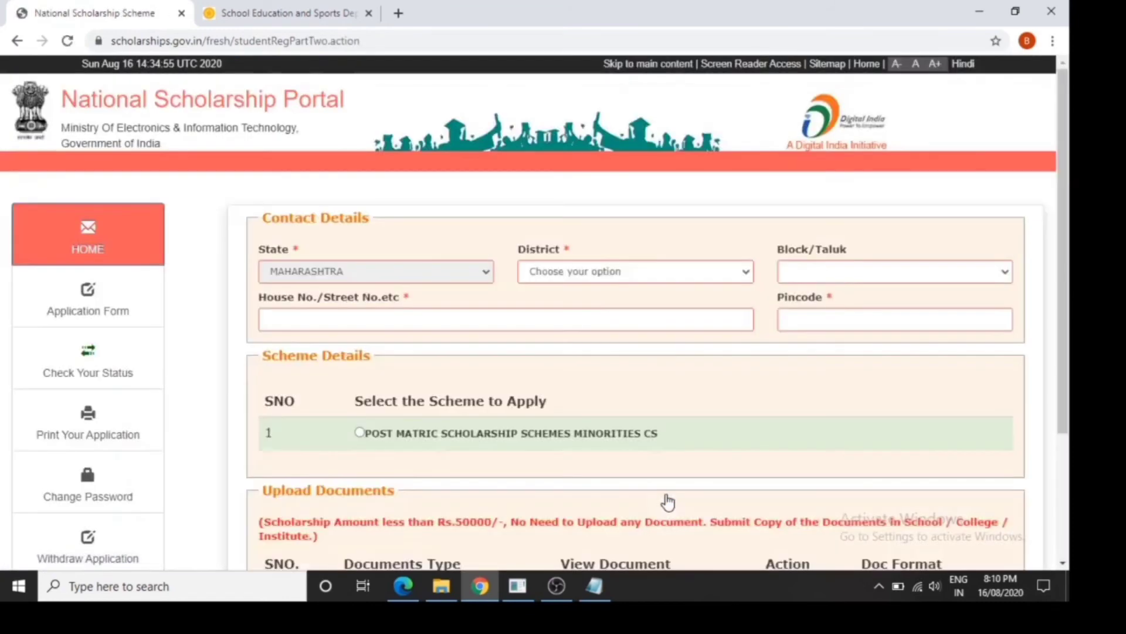
pyautogui.click(595, 274)
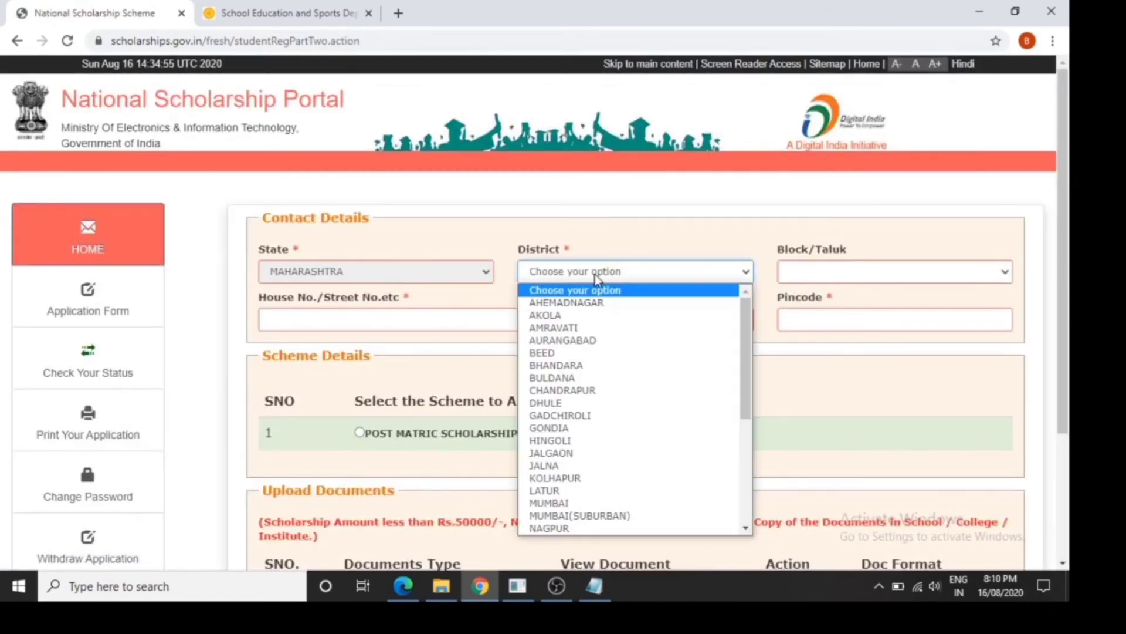
pyautogui.press('n')
pyautogui.press('Return')
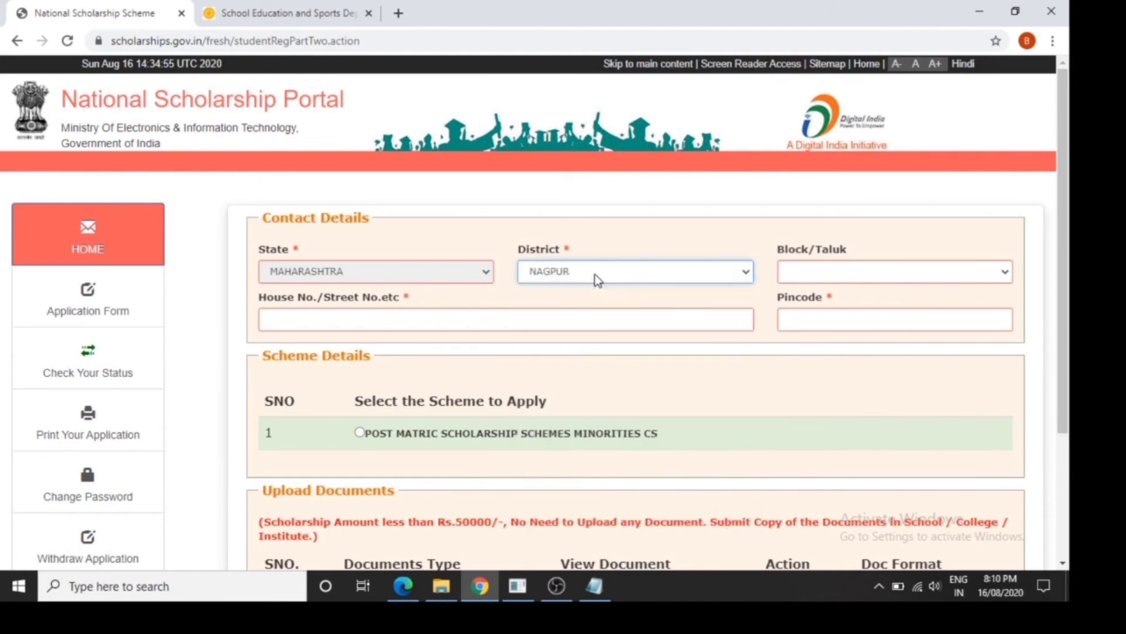
pyautogui.click(799, 278)
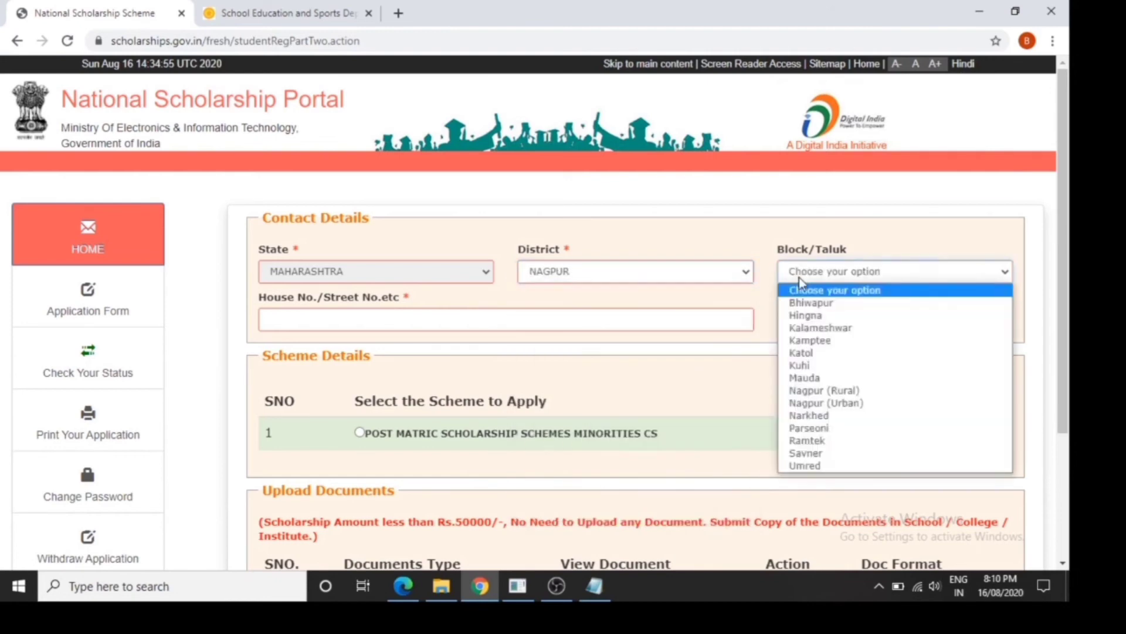
pyautogui.click(850, 405)
# Fill in the student's house/street address and postal pincode in Contact Details
pyautogui.click(696, 323)
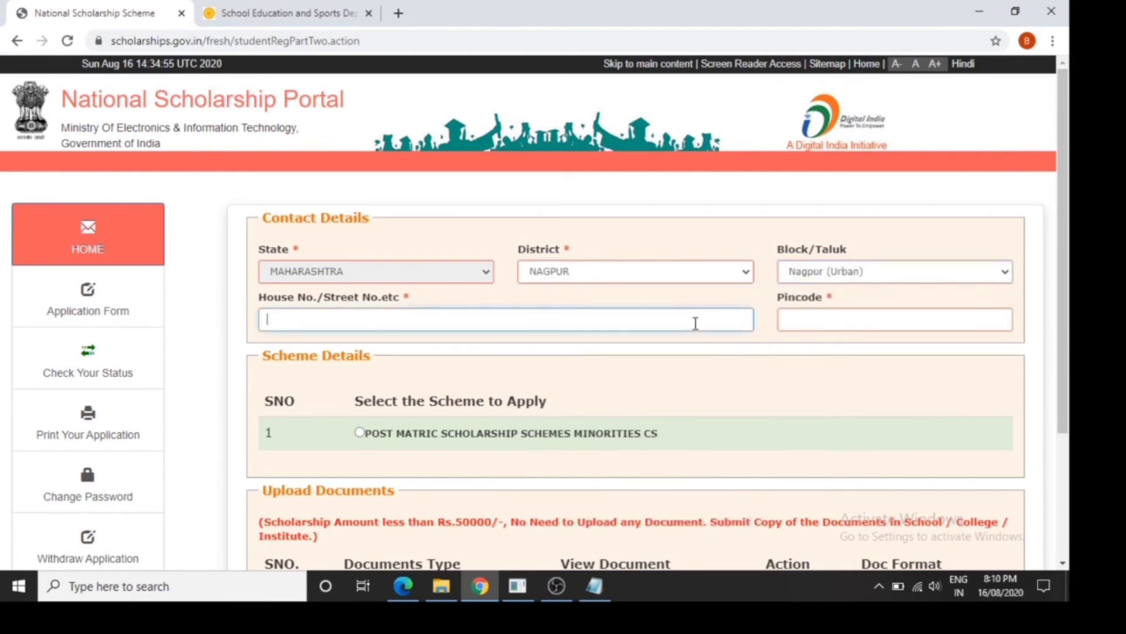
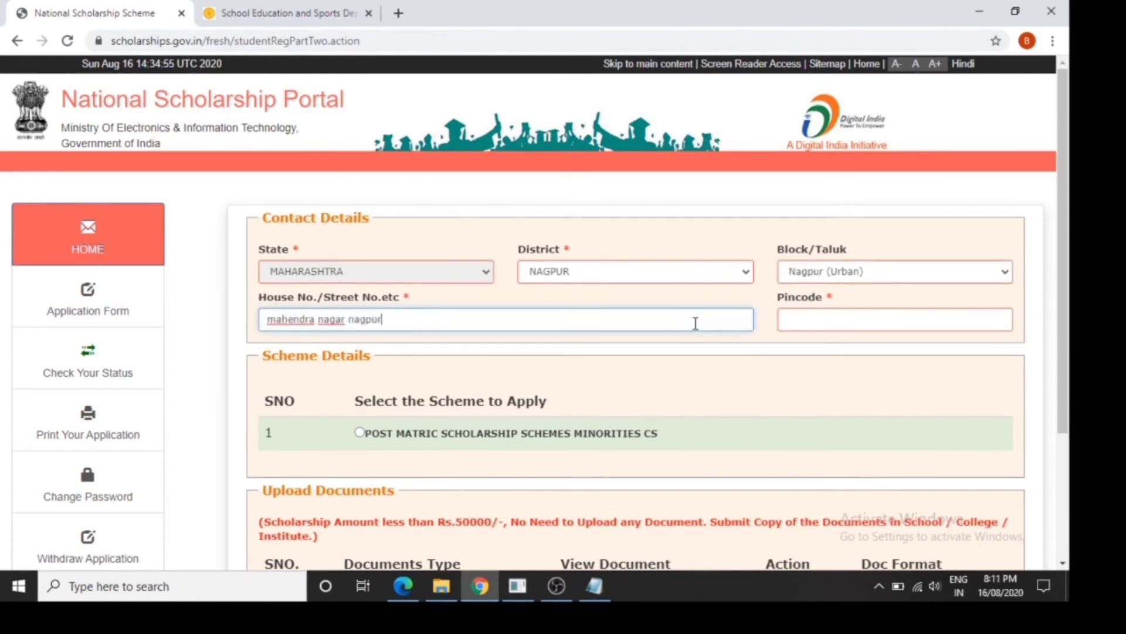
pyautogui.press('Tab')
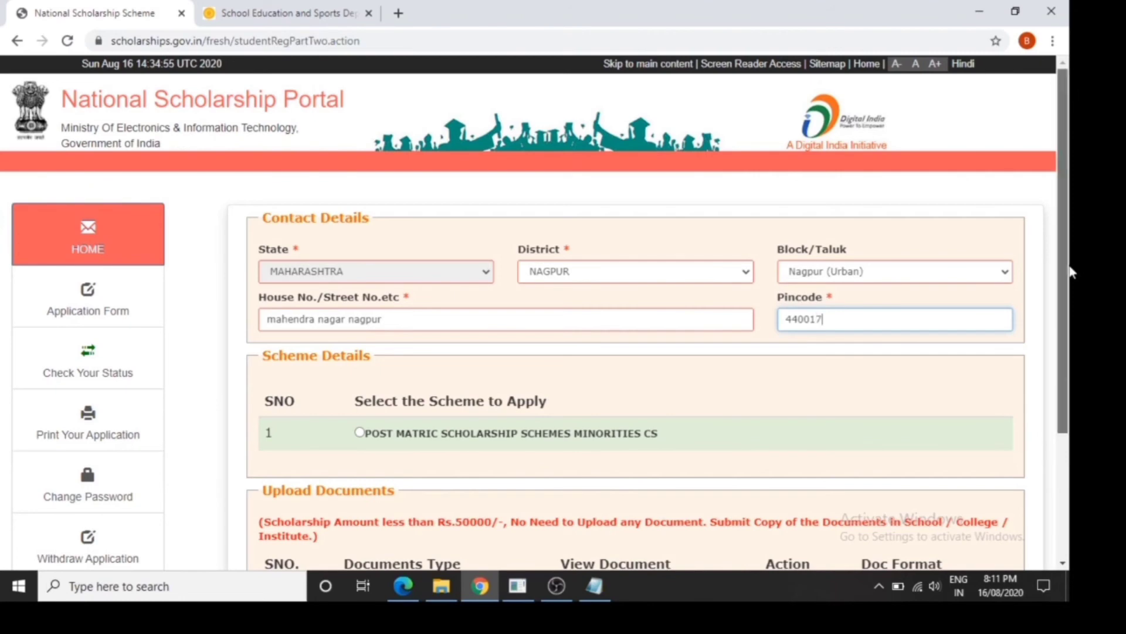
# Choose POST MATRIC SCHOLARSHIP SCHEMES MINORITIES CS as the scheme to apply for and save the application as a draft
pyautogui.scroll(-3, 1073, 264)
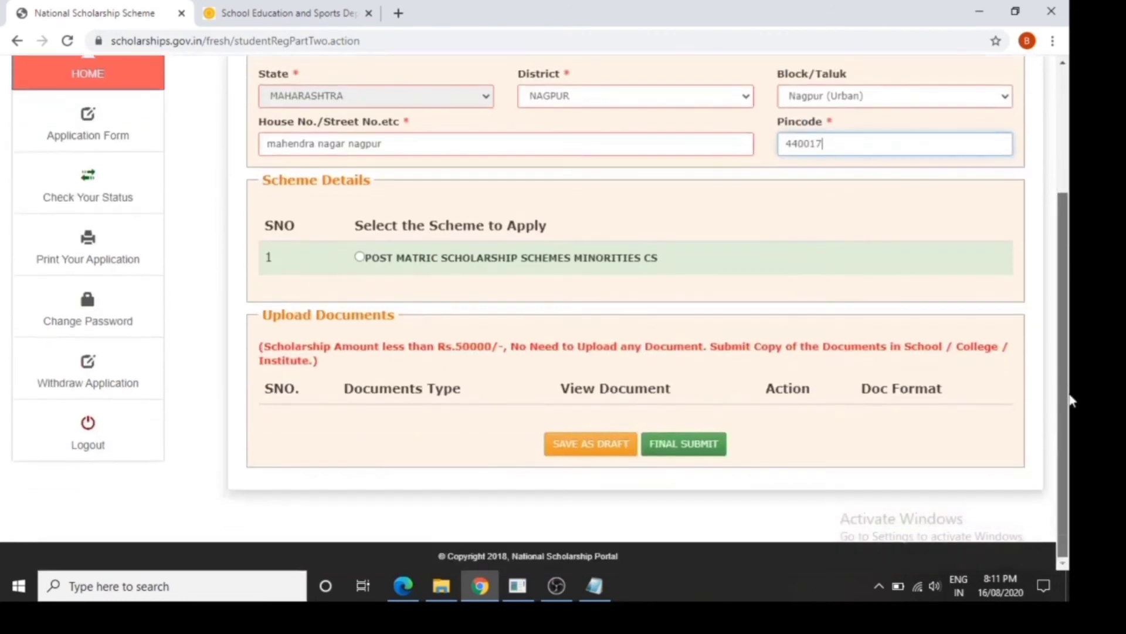
pyautogui.click(359, 257)
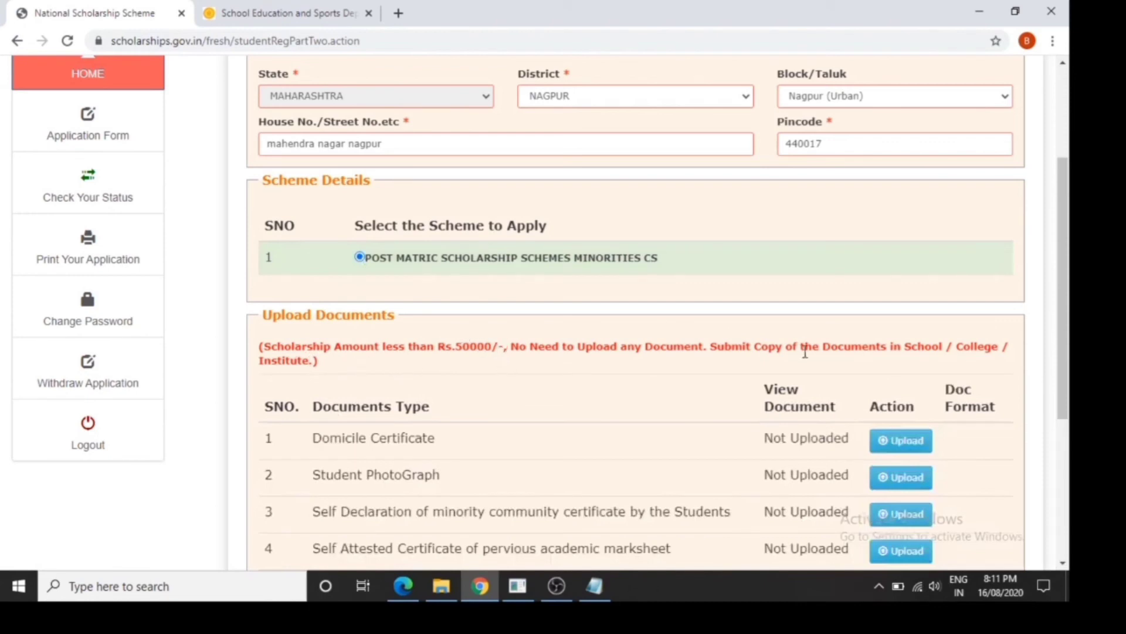
pyautogui.moveTo(767, 350); pyautogui.dragTo(550, 358)
pyautogui.click(551, 358)
pyautogui.moveTo(1063, 383); pyautogui.dragTo(1068, 522)
pyautogui.click(619, 496)
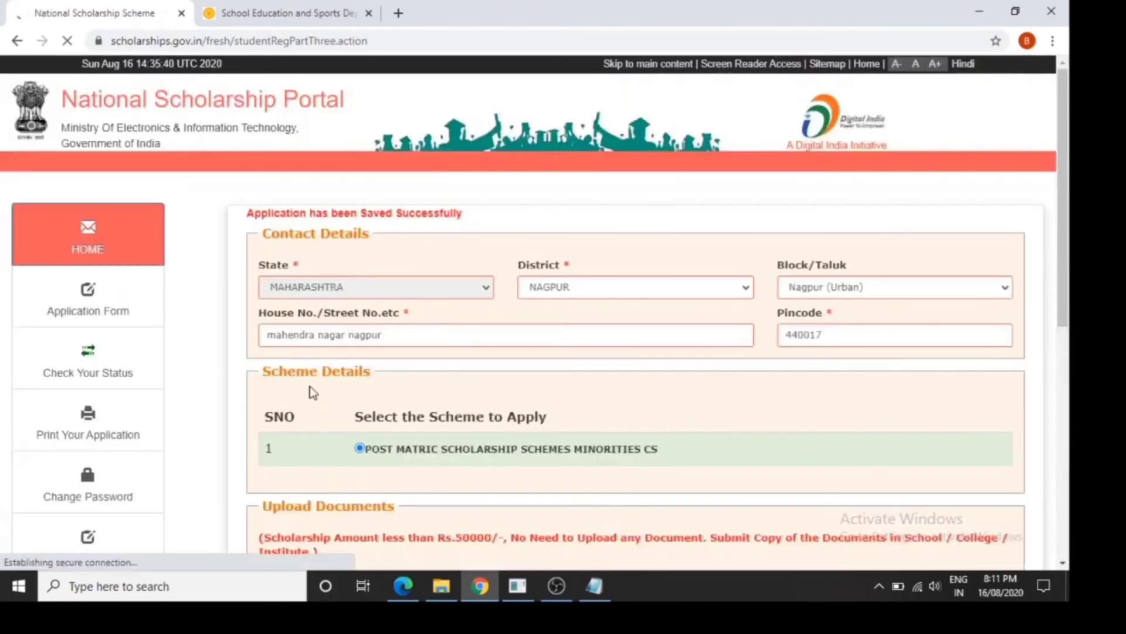
# Reopen the application form, review its general, academic and other details, and save it to return to the contact and scheme details
pyautogui.click(110, 310)
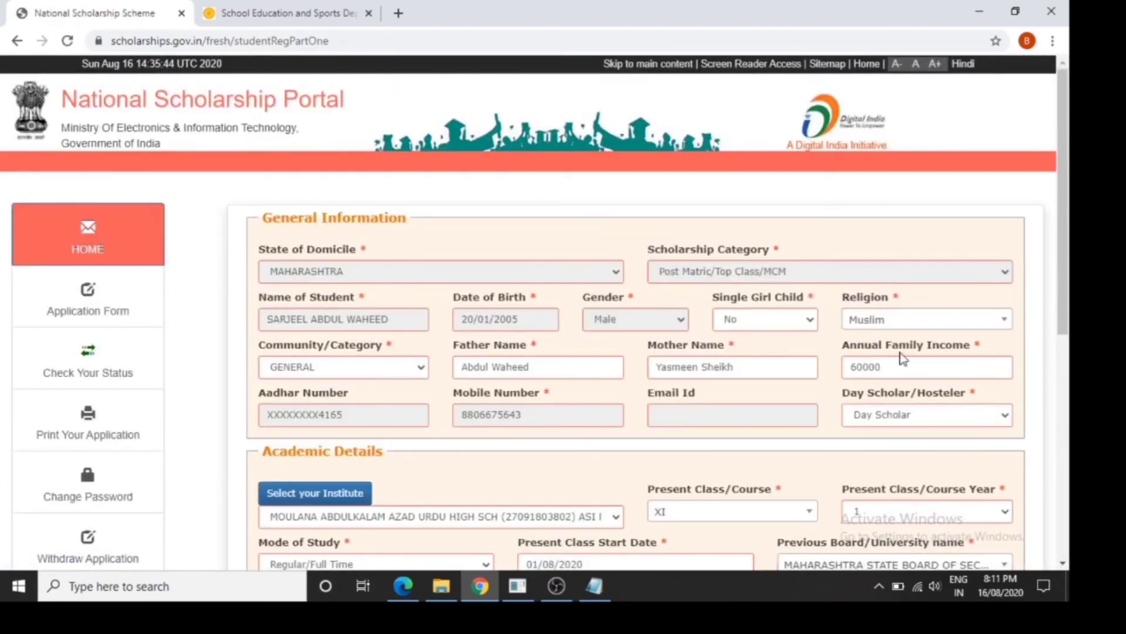
pyautogui.scroll(-2, 375, 255)
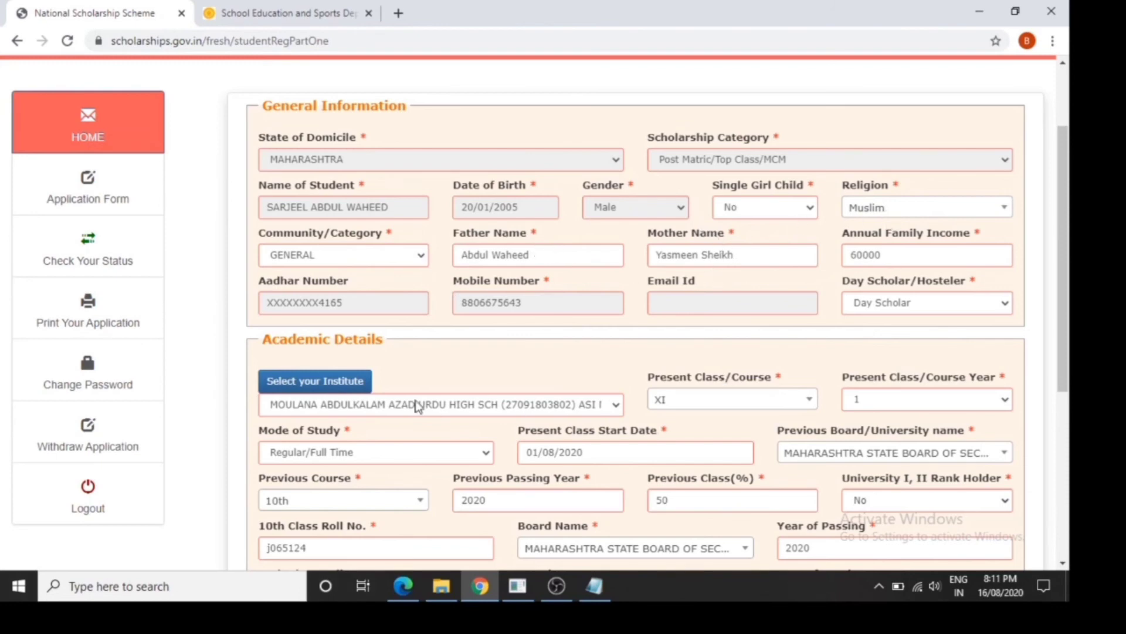
pyautogui.click(351, 382)
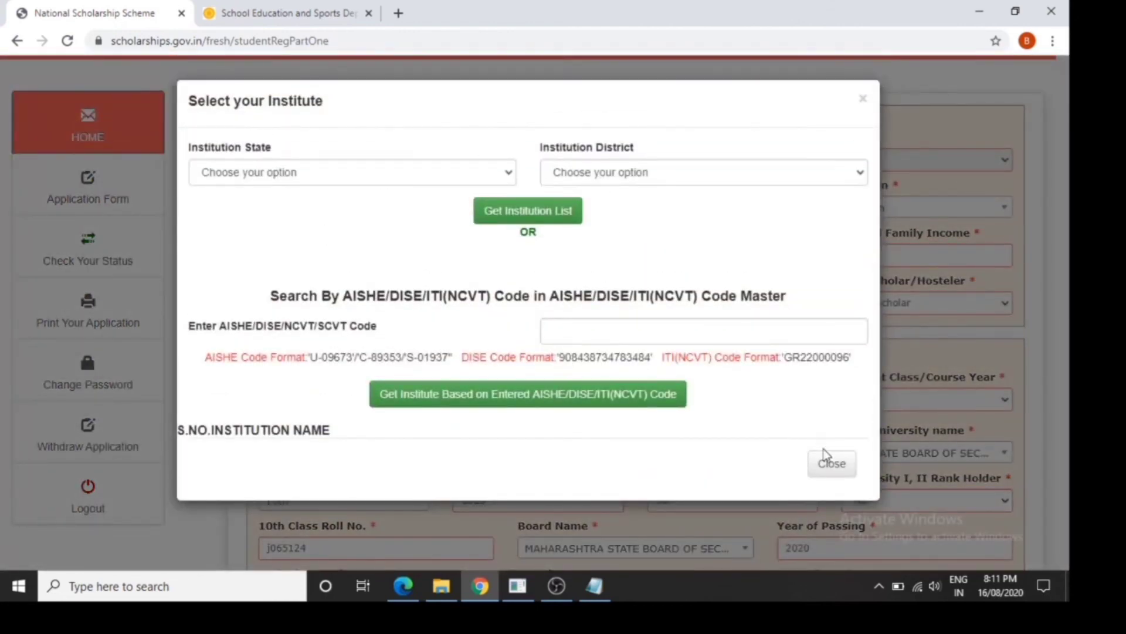
pyautogui.click(829, 463)
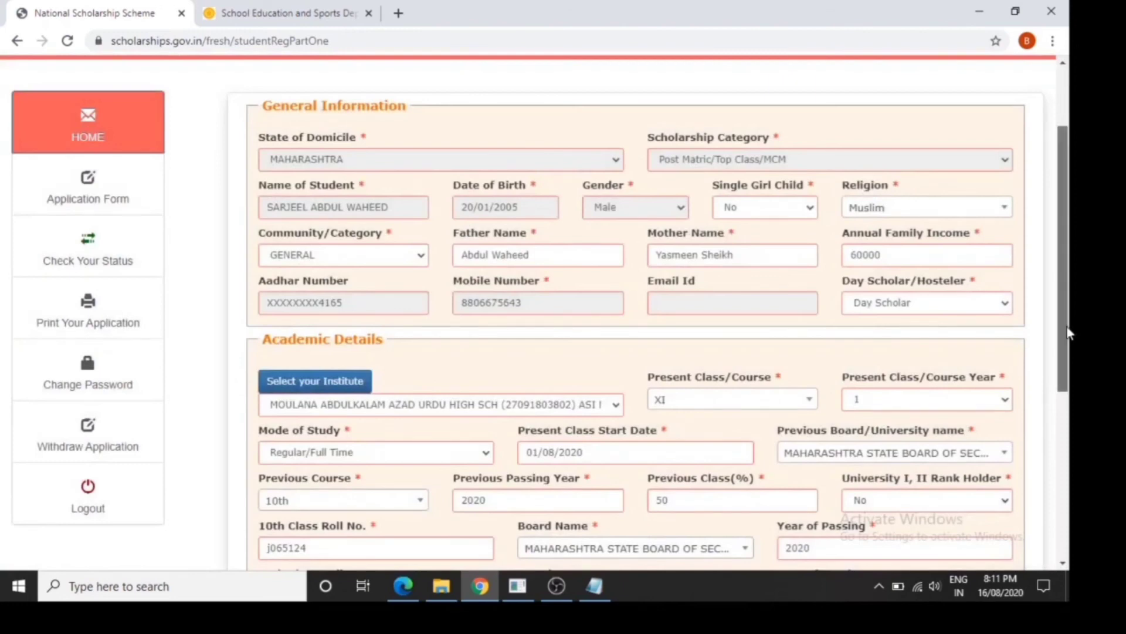
pyautogui.scroll(-3, 1068, 391)
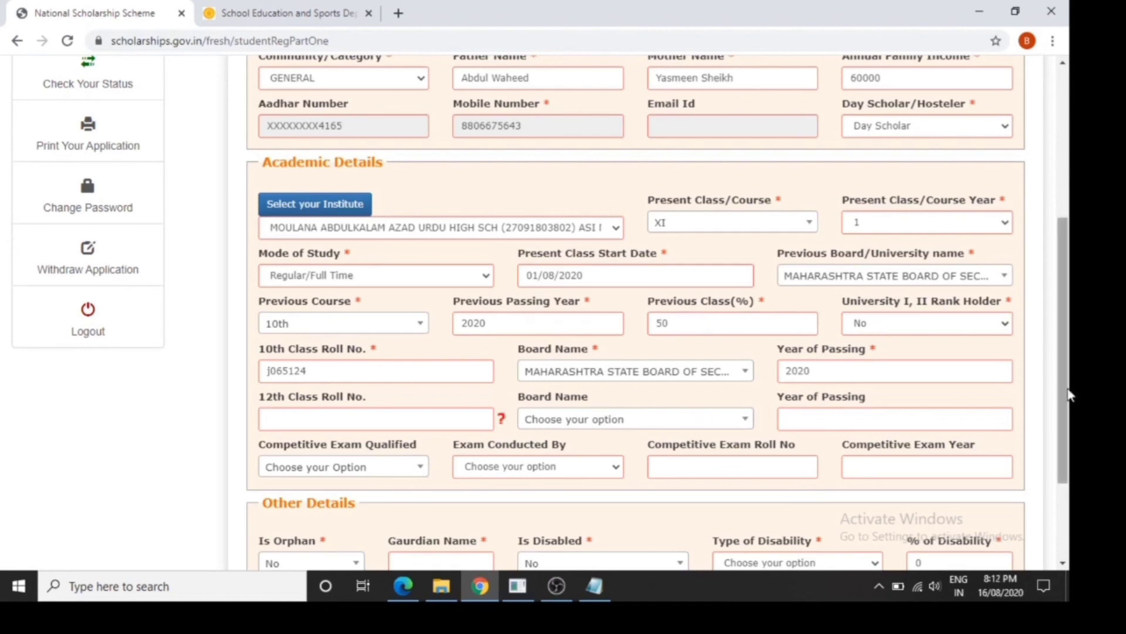
pyautogui.moveTo(1067, 389); pyautogui.dragTo(1068, 458)
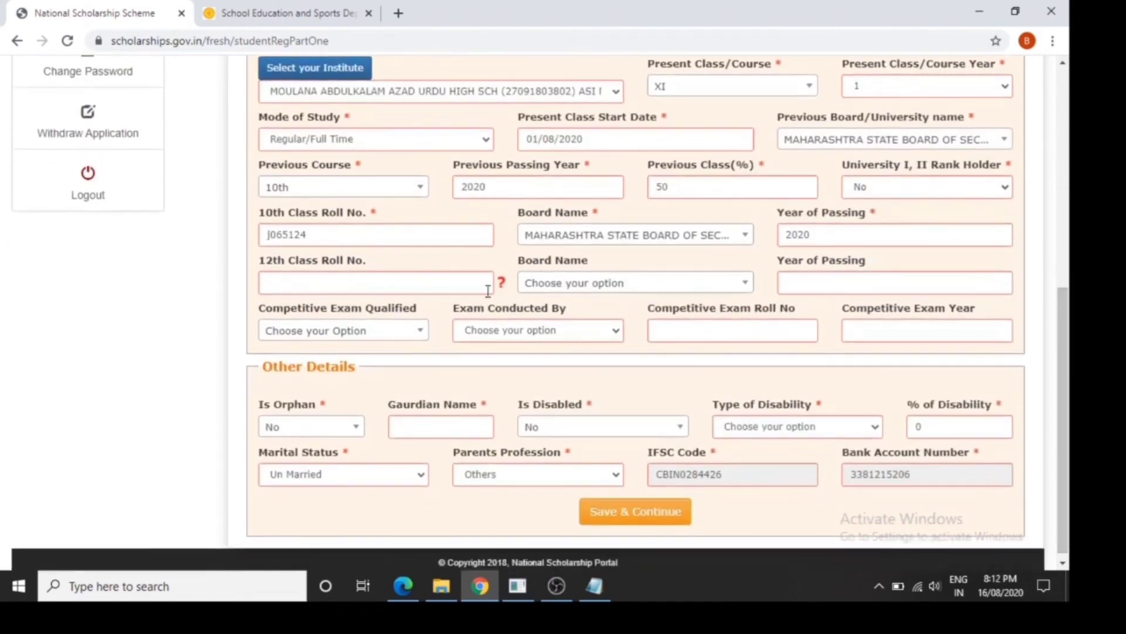
pyautogui.click(398, 339)
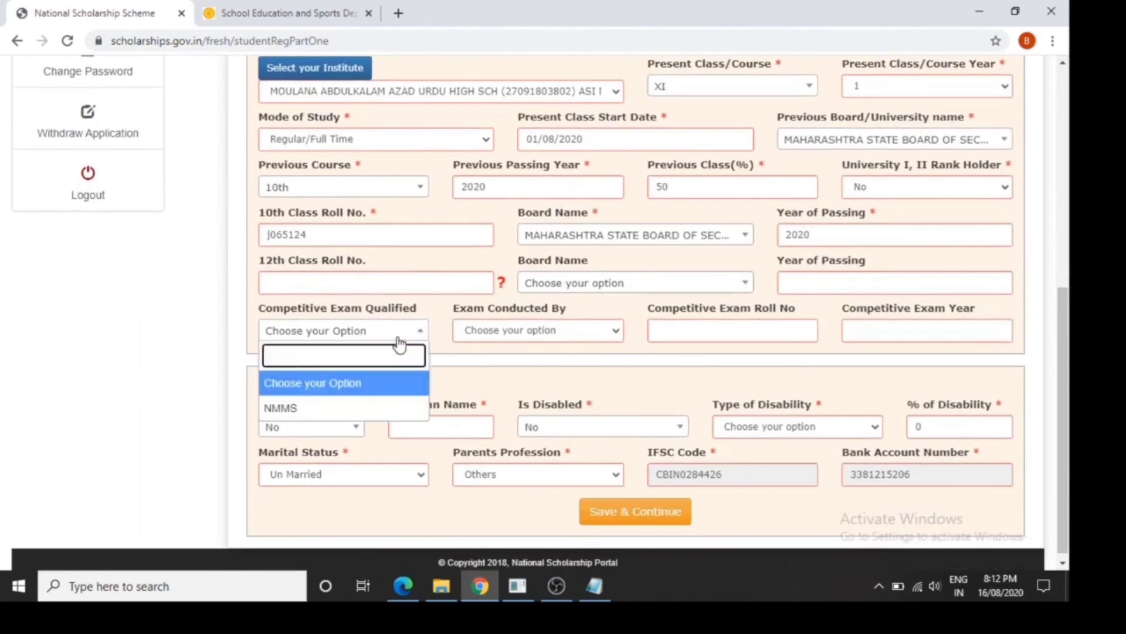
pyautogui.click(398, 339)
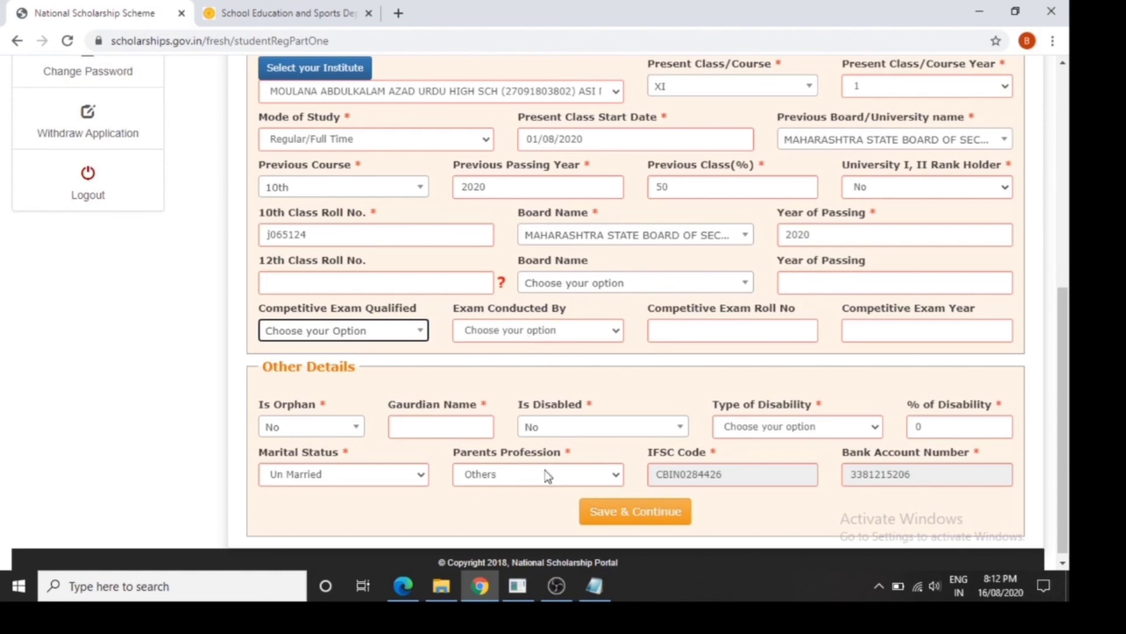
pyautogui.click(673, 526)
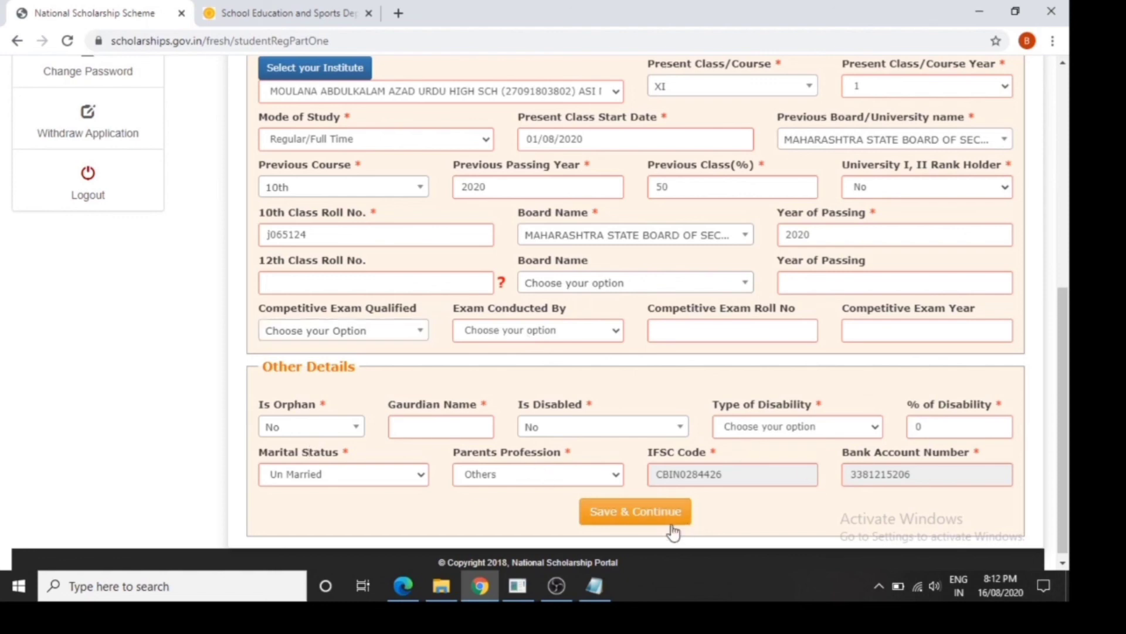
pyautogui.click(672, 524)
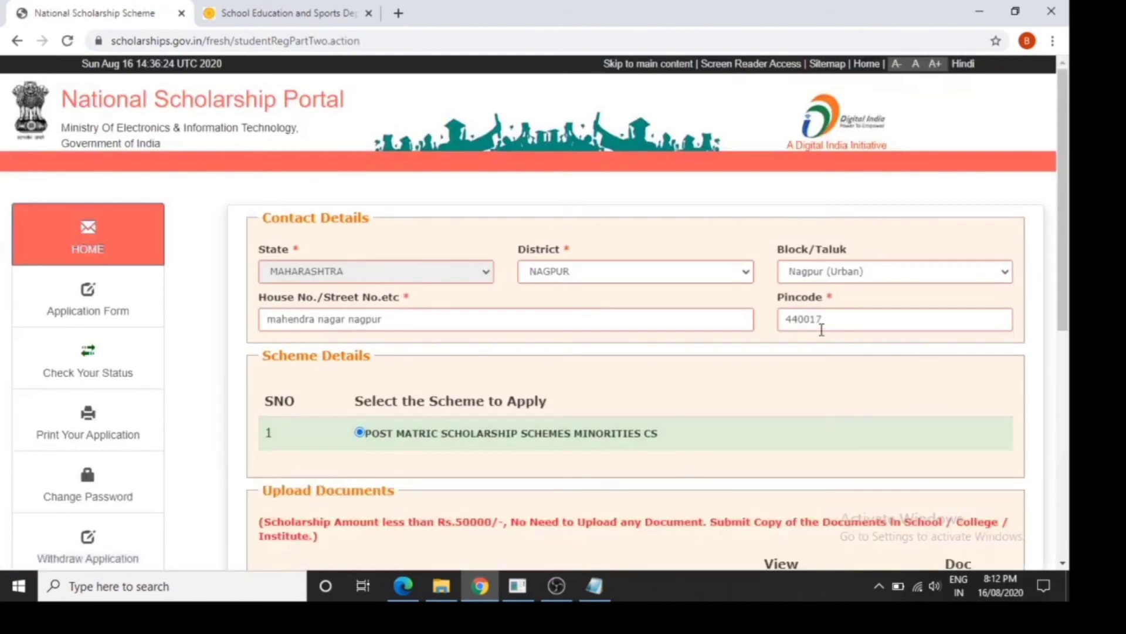
# Open the document format for Bonafide student of Institution and read through the certificate
pyautogui.moveTo(1068, 234); pyautogui.dragTo(1068, 465)
pyautogui.click(968, 437)
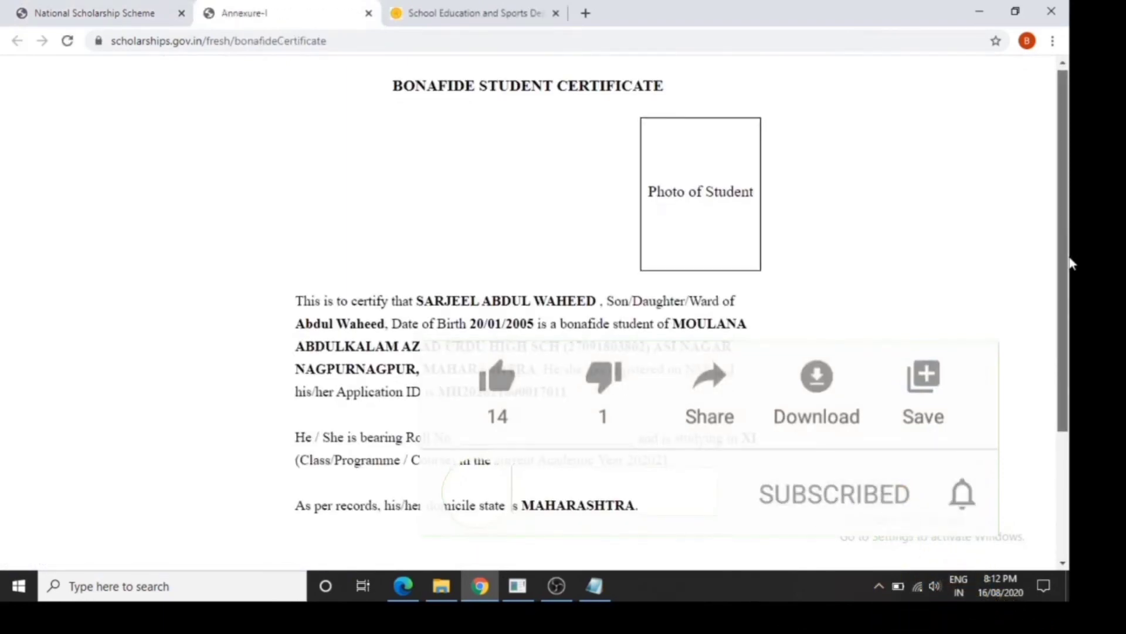
pyautogui.moveTo(1068, 241)
pyautogui.mouseDown()
pyautogui.moveTo(1071, 329)
pyautogui.moveTo(1071, 220)
pyautogui.moveTo(1063, 335)
pyautogui.mouseUp()
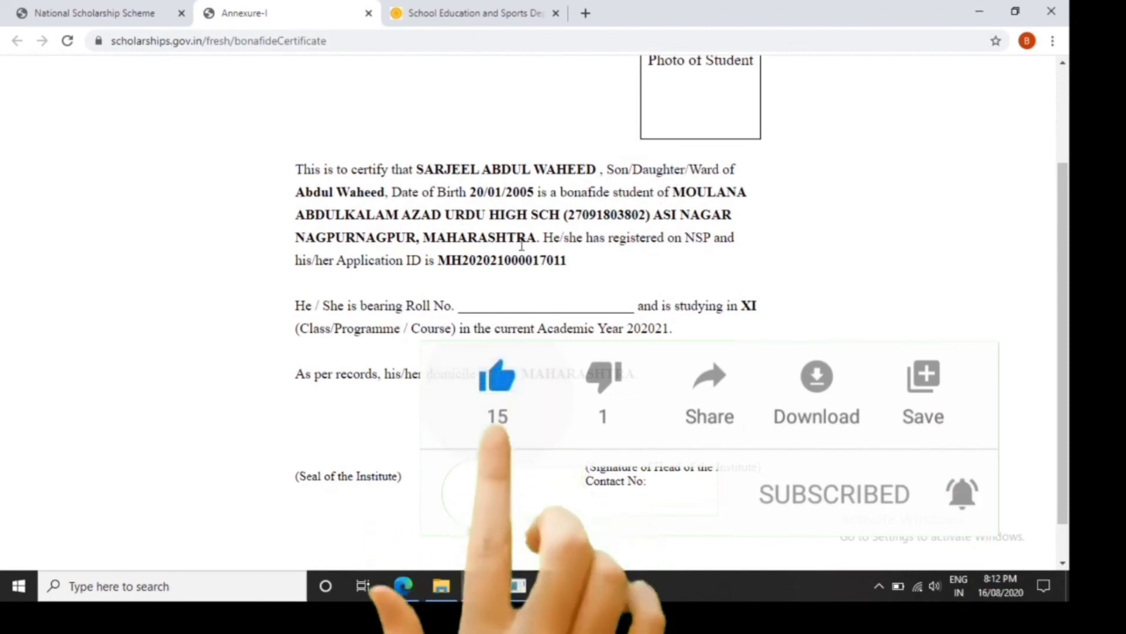
pyautogui.moveTo(1072, 474); pyautogui.dragTo(1073, 508)
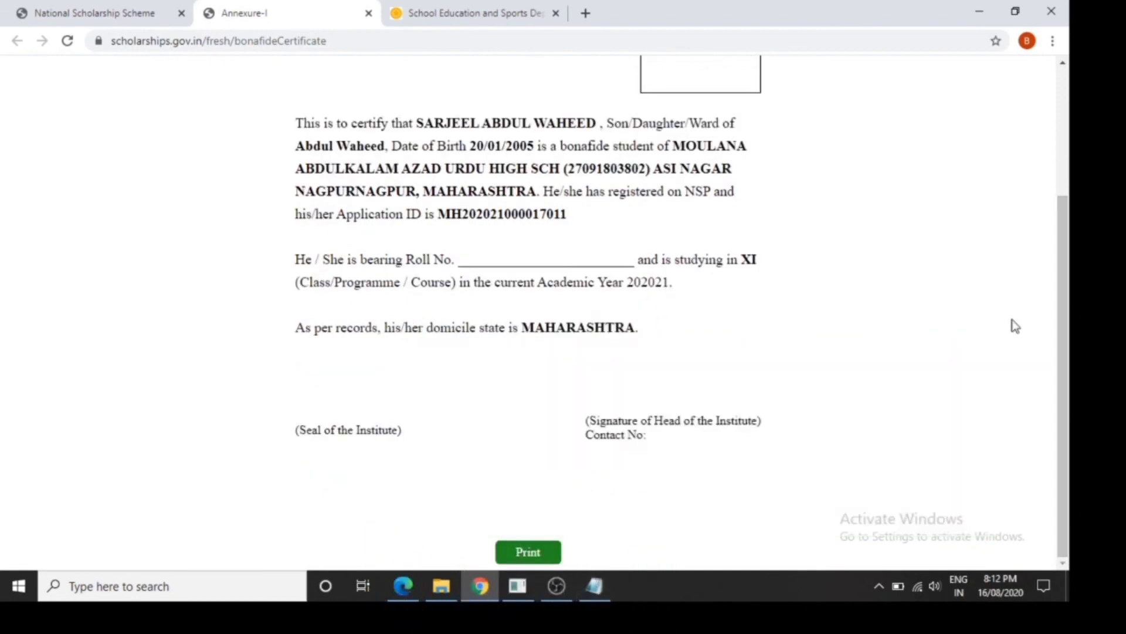
# Return to the scholarship application and make its final submission
pyautogui.click(97, 20)
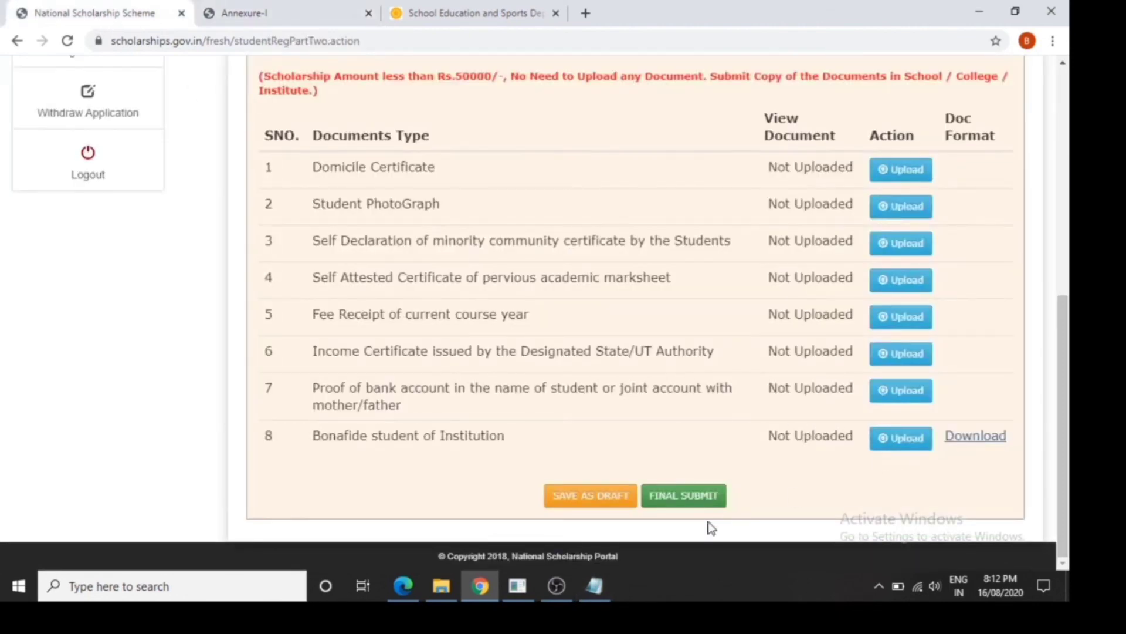
pyautogui.click(693, 508)
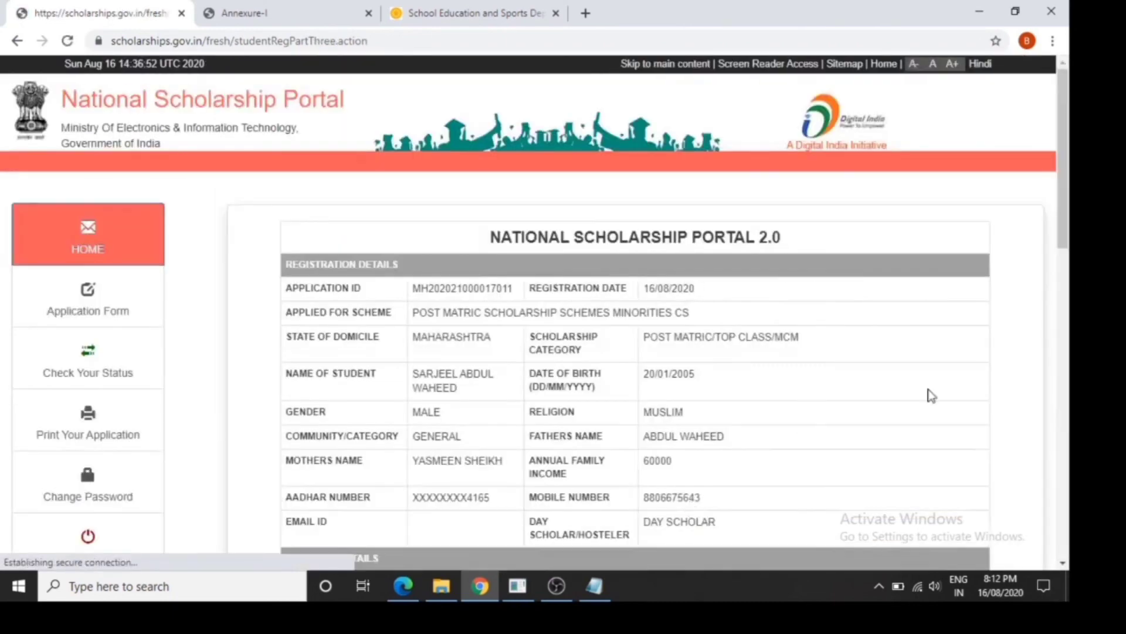
# Review the submitted application's registration details and check its current status and verification details on the home dashboard
pyautogui.moveTo(1067, 238)
pyautogui.mouseDown()
pyautogui.moveTo(1069, 550)
pyautogui.moveTo(1040, 272)
pyautogui.mouseUp()
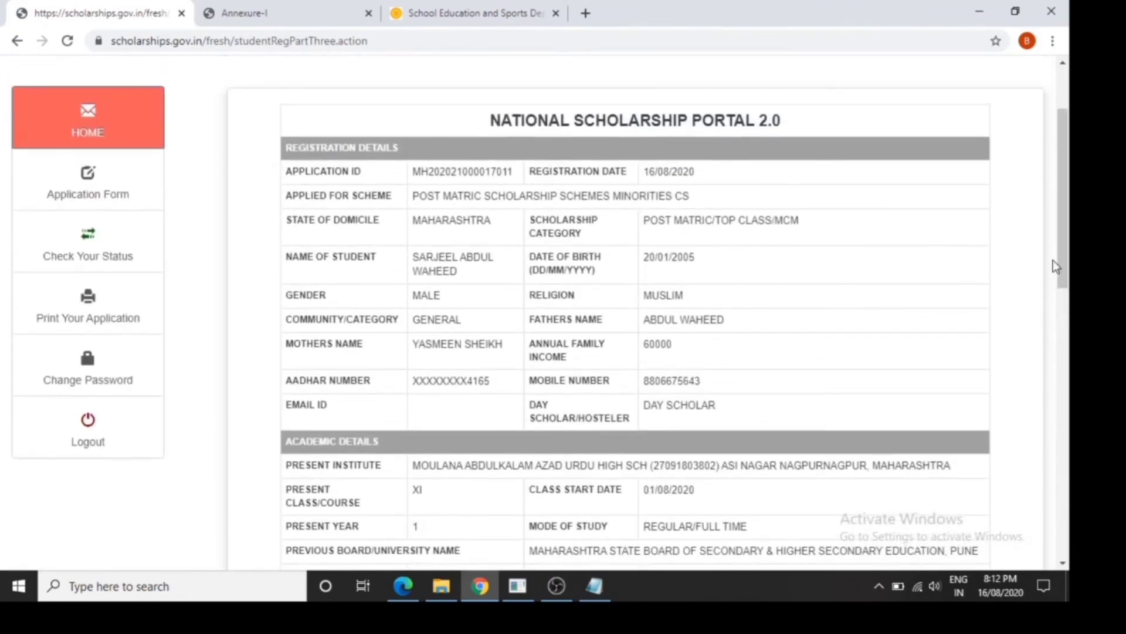
pyautogui.moveTo(1061, 236); pyautogui.dragTo(1059, 191)
pyautogui.click(122, 245)
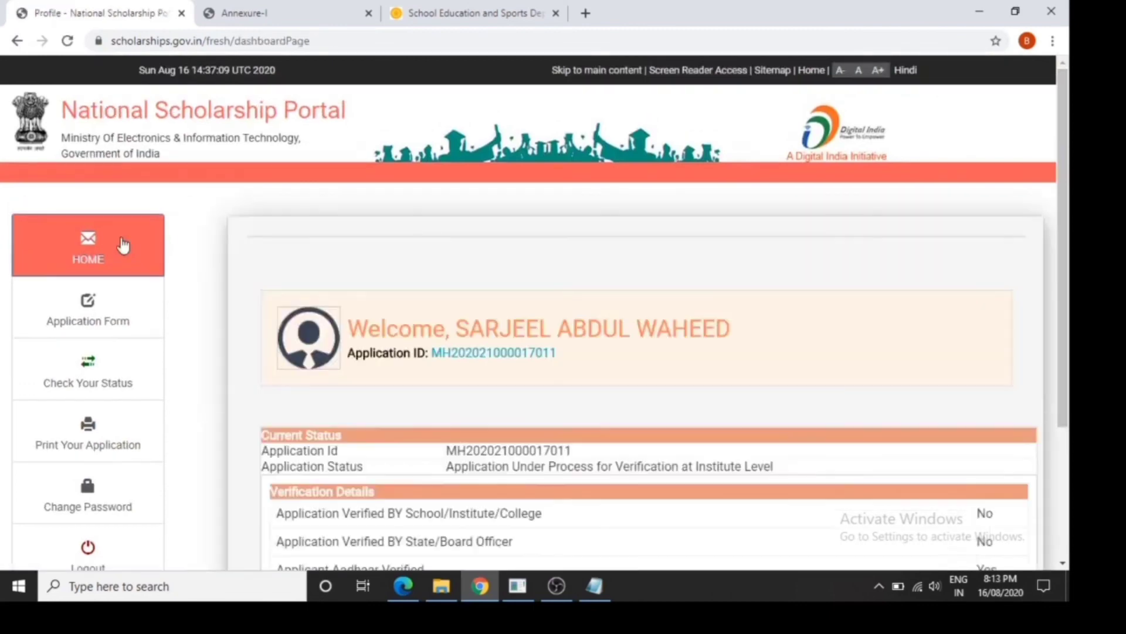
pyautogui.moveTo(1066, 285); pyautogui.dragTo(1068, 427)
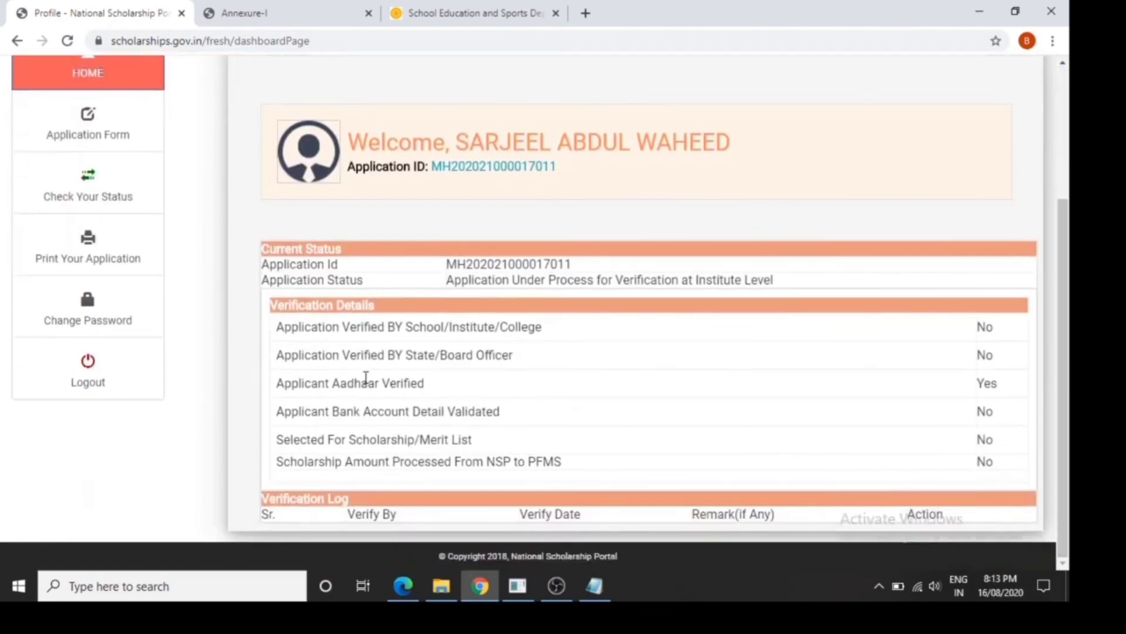